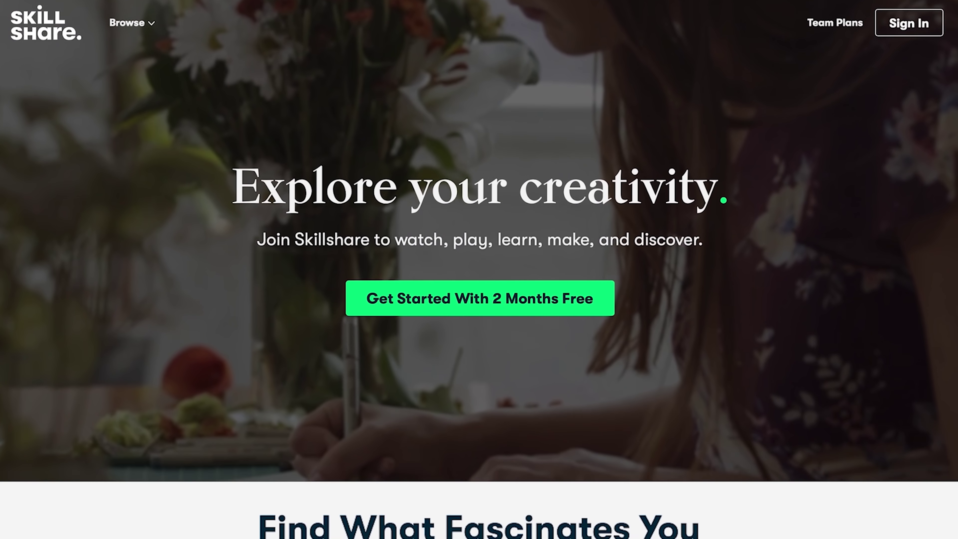
scroll(479, 269, "down", 6)
scroll(479, 270, "down", 4)
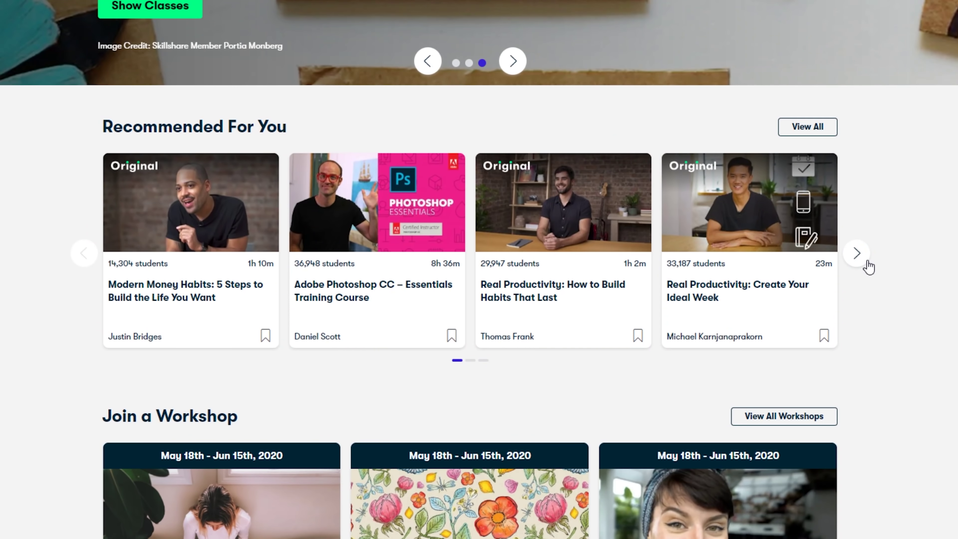
left_click(867, 261)
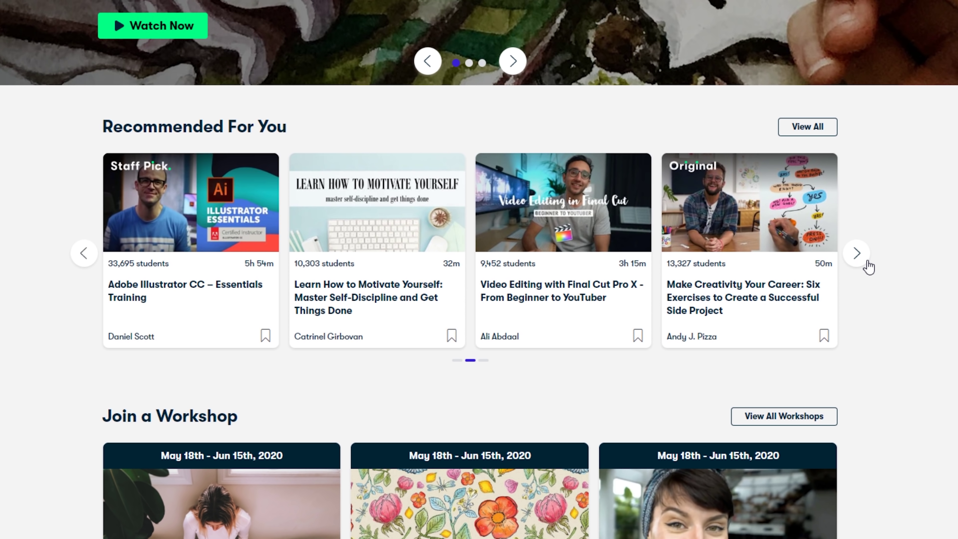
left_click(867, 261)
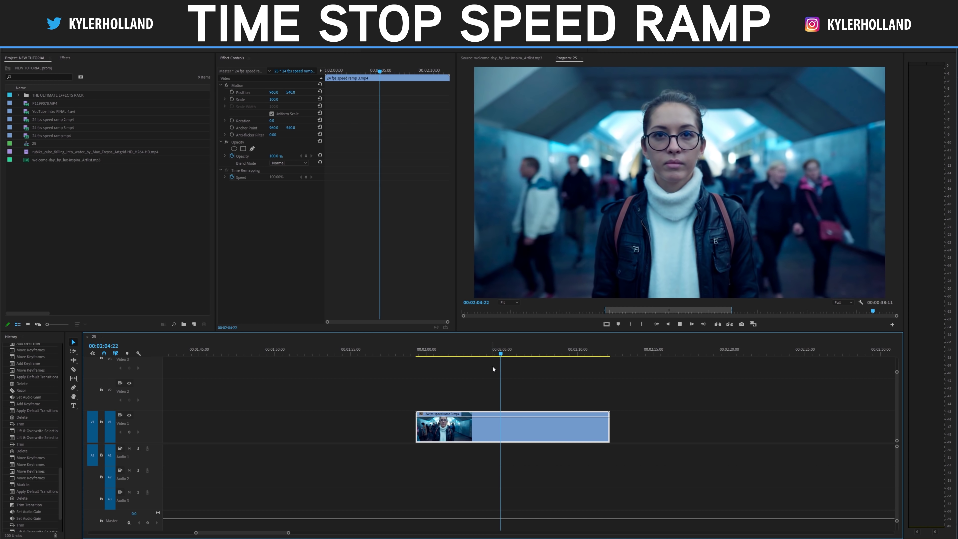
Examine the background people's movement from frame to frame in the clip around 00:02:03:00
key("space")
left_click_drag(520, 357, 470, 346)
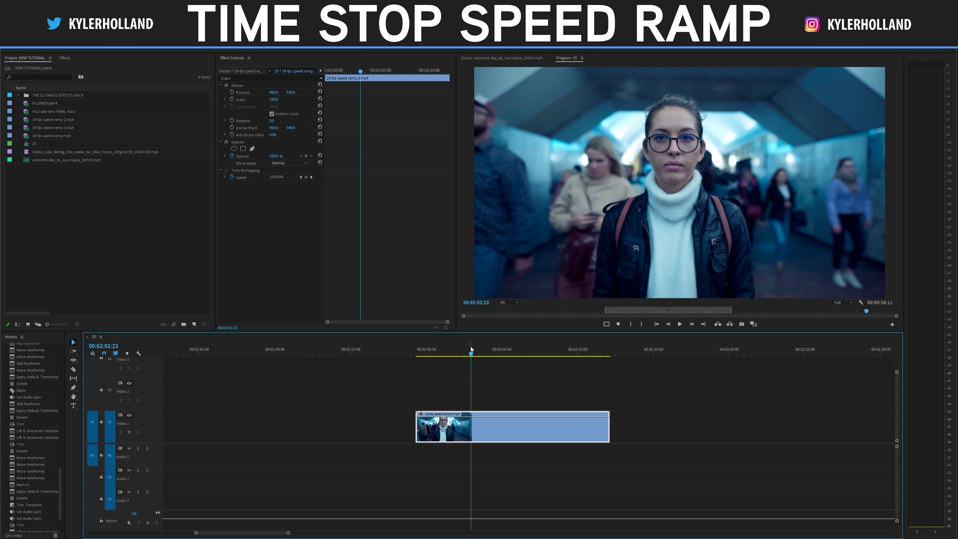
key("Left")
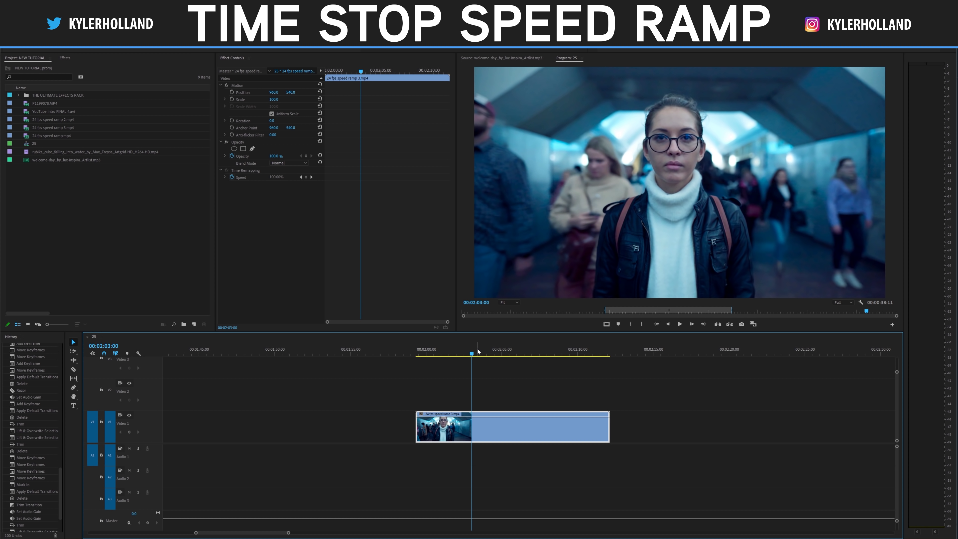
key("Right")
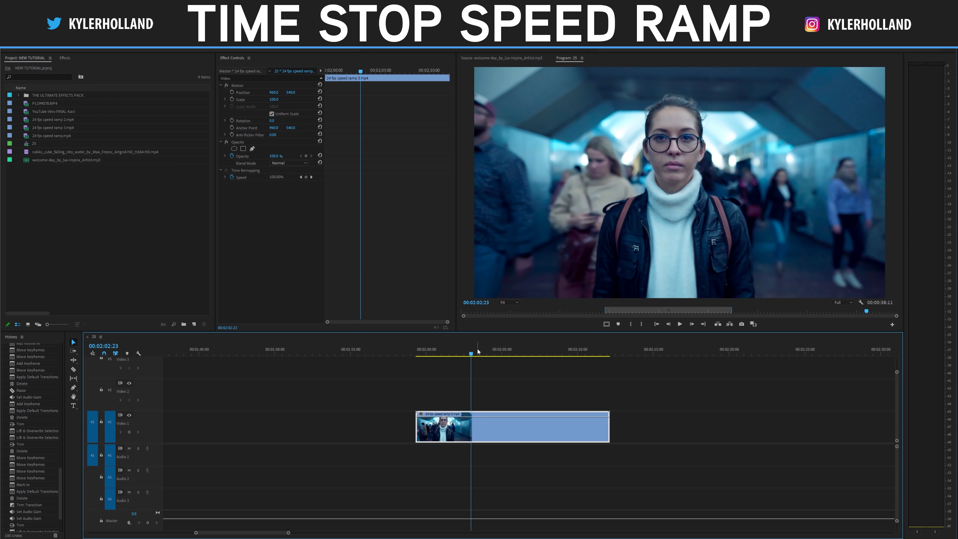
key("Left")
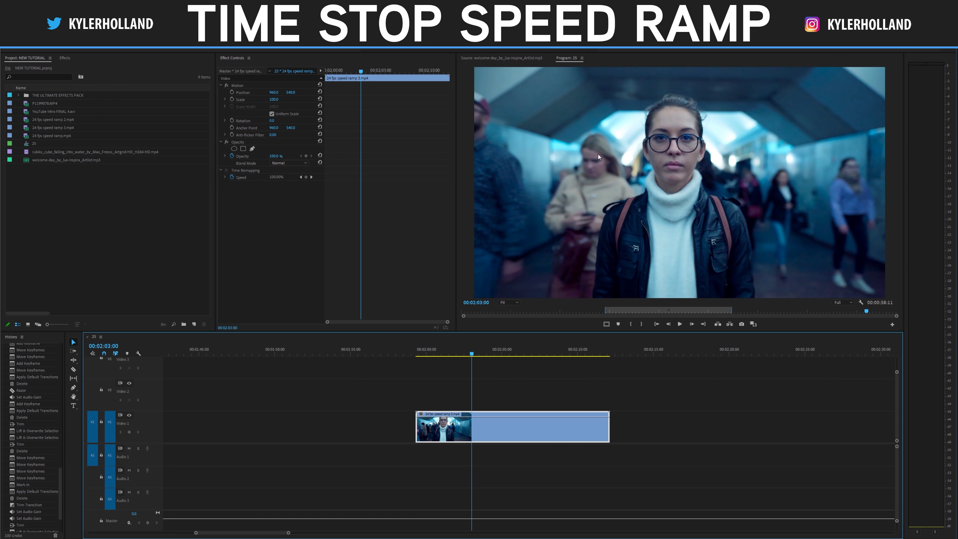
key("Right")
key("Left")
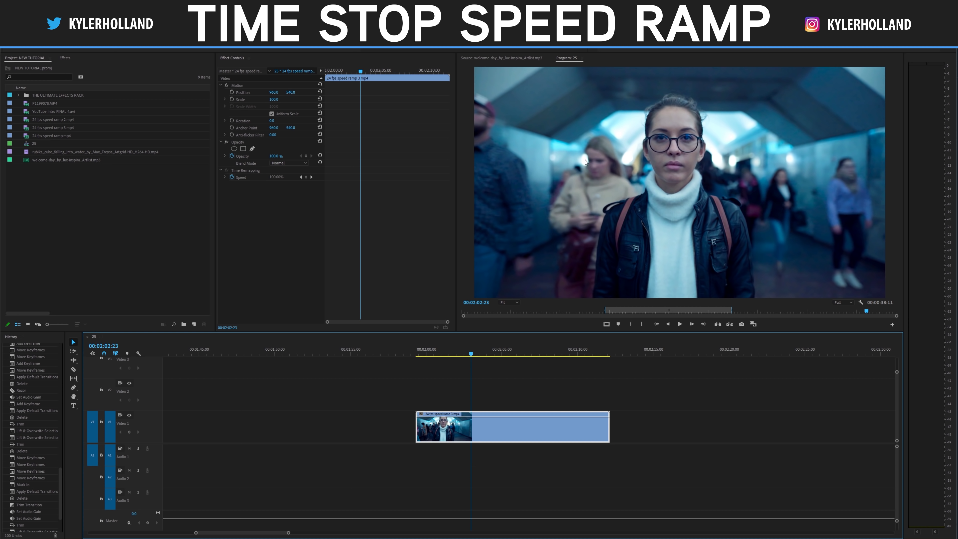
key("Right")
key("Right")
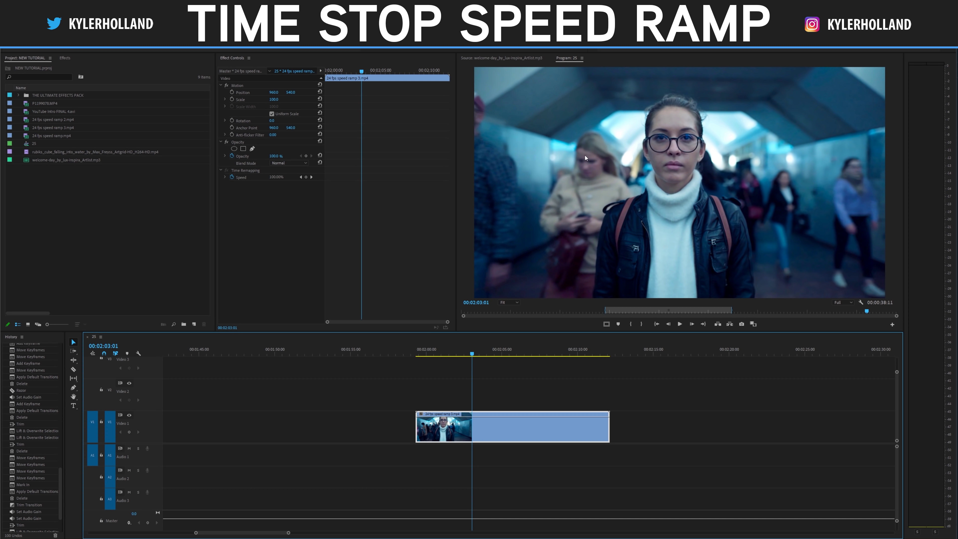
key("Right")
key("Right")
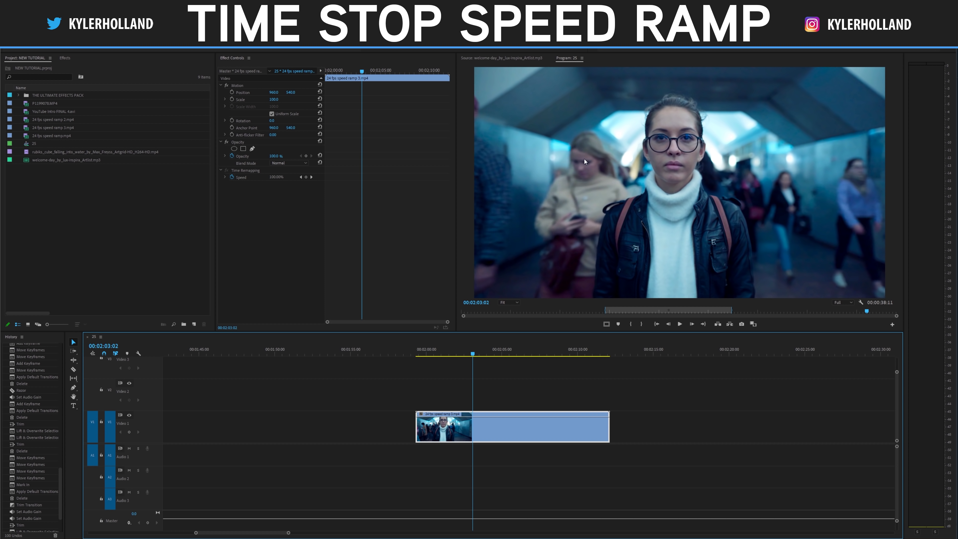
key("Left")
key("Left")
left_click_drag(477, 354, 448, 356)
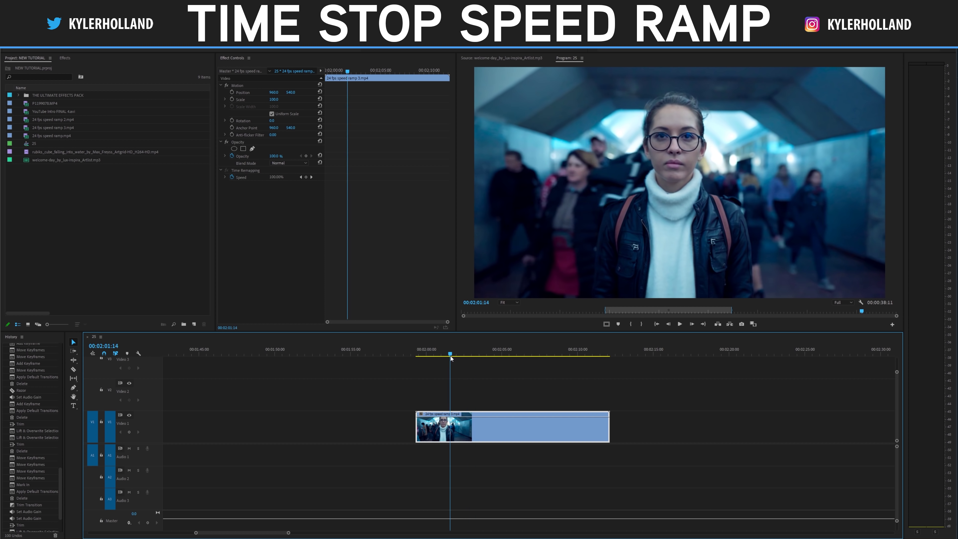
Set the clip's time interpolation to Optical Flow in its Speed/Duration settings and preview the playback
right_click(480, 437)
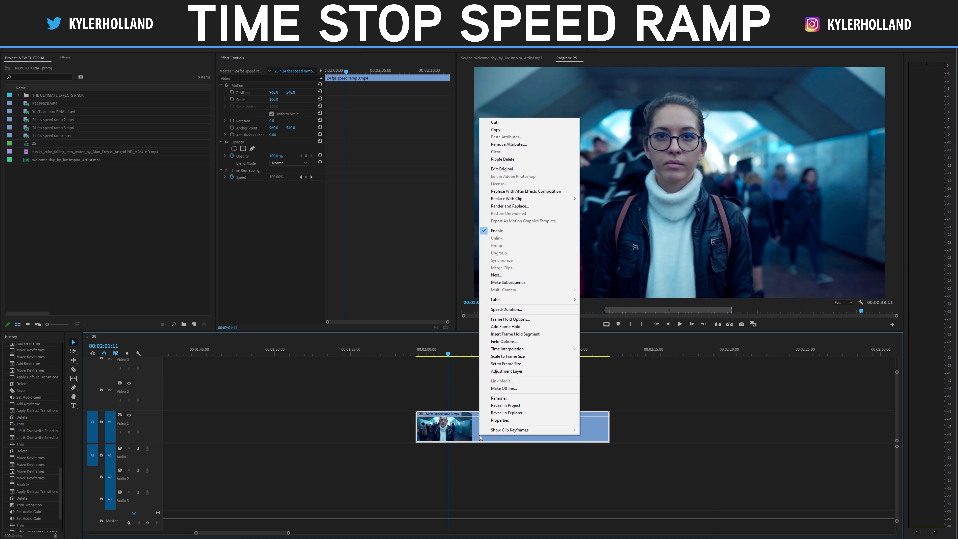
left_click(506, 309)
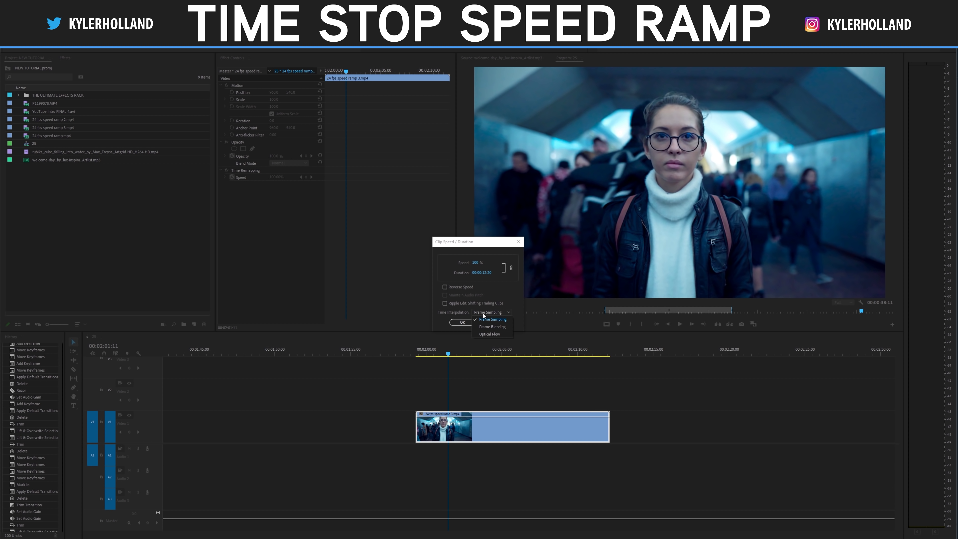
left_click(469, 324)
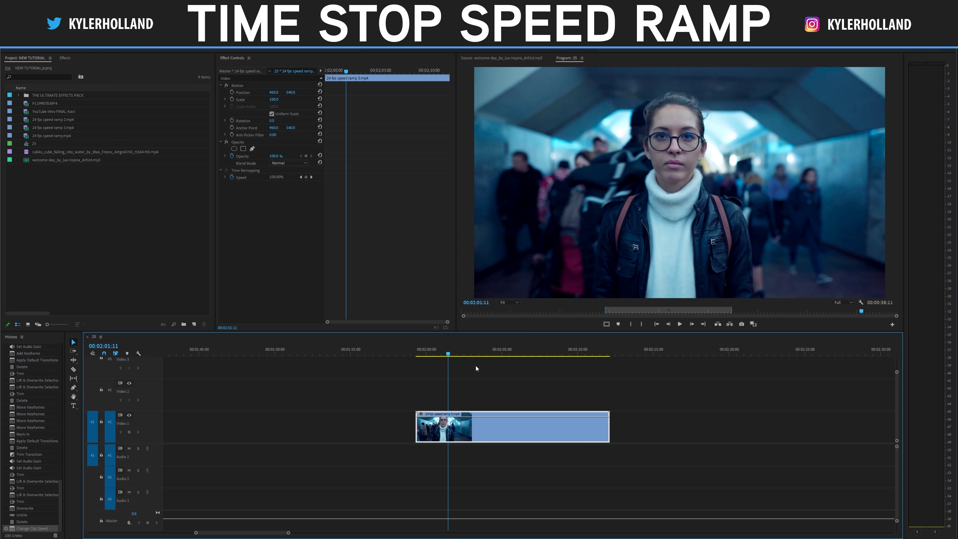
key("space")
key("space")
Slow the clip on the timeline down to 20% speed
right_click(502, 435)
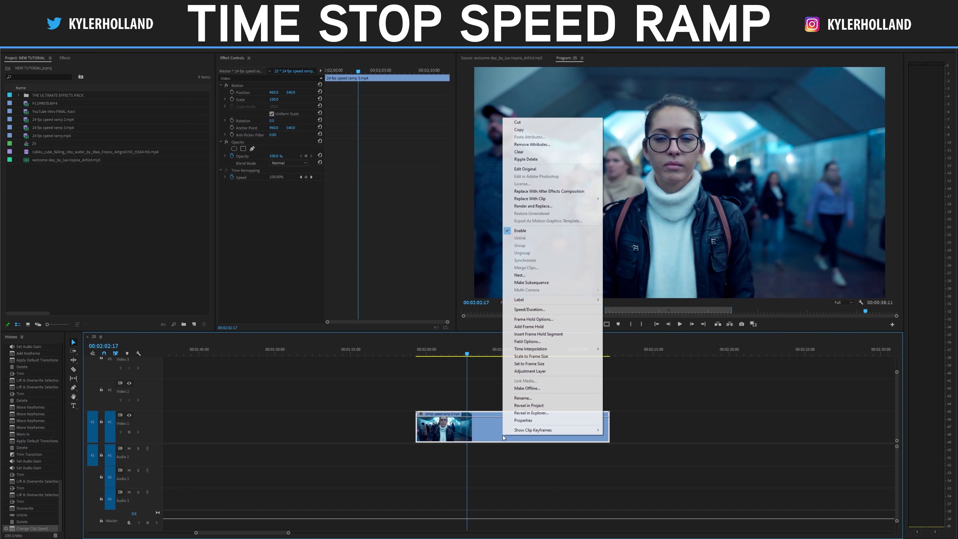
left_click(539, 309)
type("20")
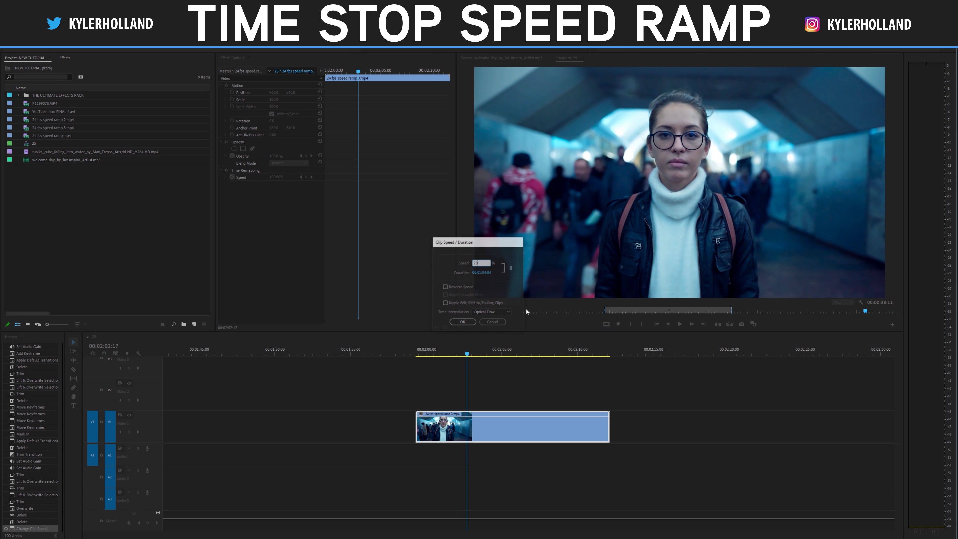
key("Return")
Mark an in and out range near the start of the slowed clip and render that range
left_click(469, 348)
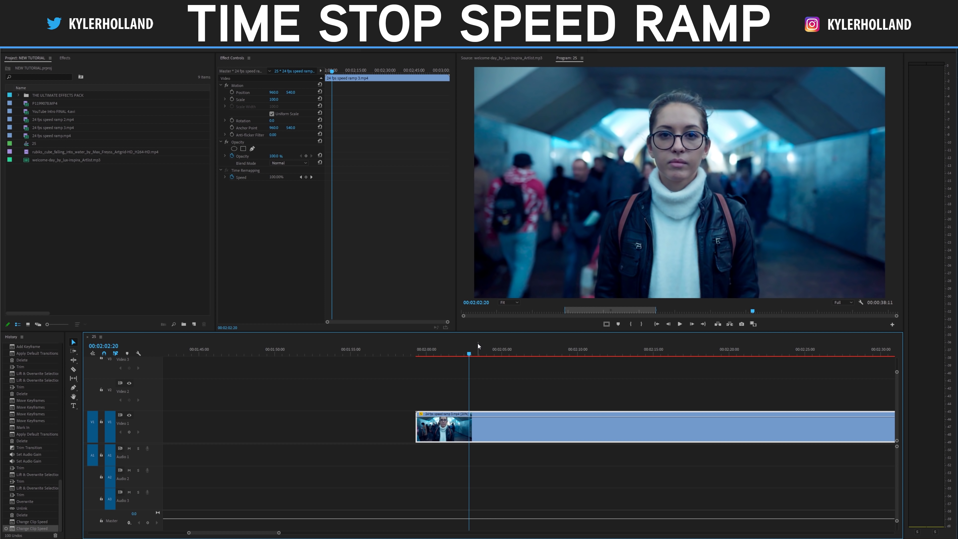
key("Right")
key("Right")
key("Right")
key("Right")
mouse_move(473, 353)
left_mouse_down()
mouse_move(452, 353)
mouse_move(513, 354)
mouse_move(480, 359)
left_mouse_up()
key("i")
left_click(502, 354)
key("o")
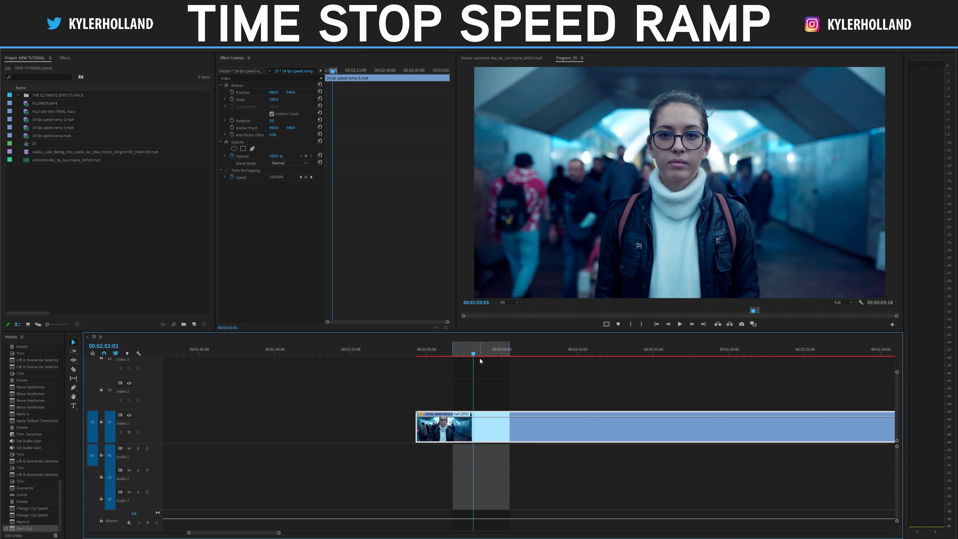
left_click(45, 45)
left_click(74, 62)
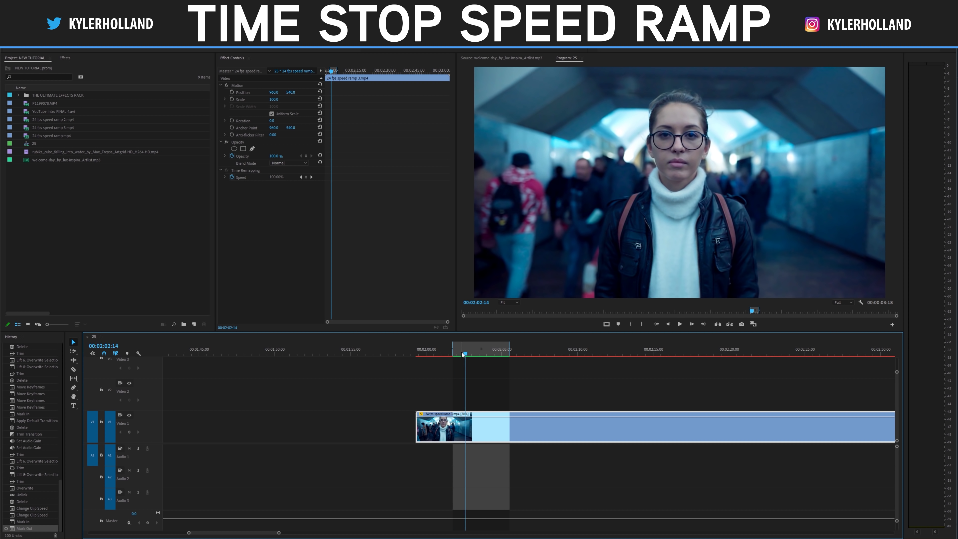
Play the rendered range and the unrendered part after it, comparing how smoothly the background people move
left_click_drag(463, 353, 457, 354)
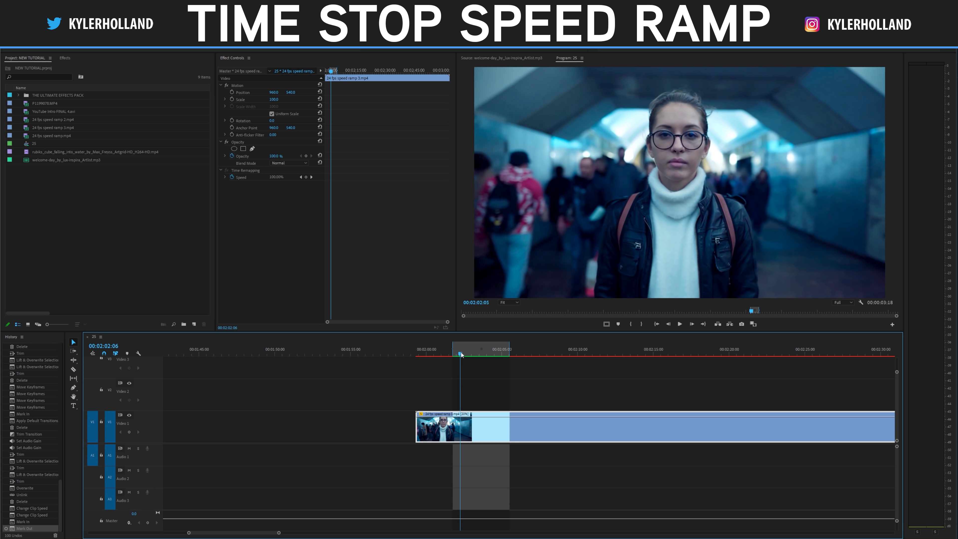
key("space")
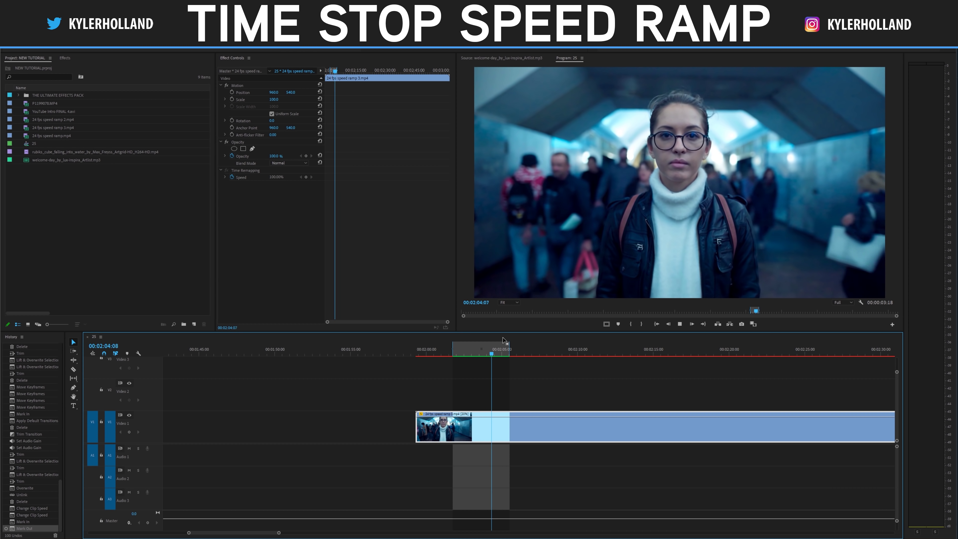
left_click_drag(502, 350, 454, 350)
key("space")
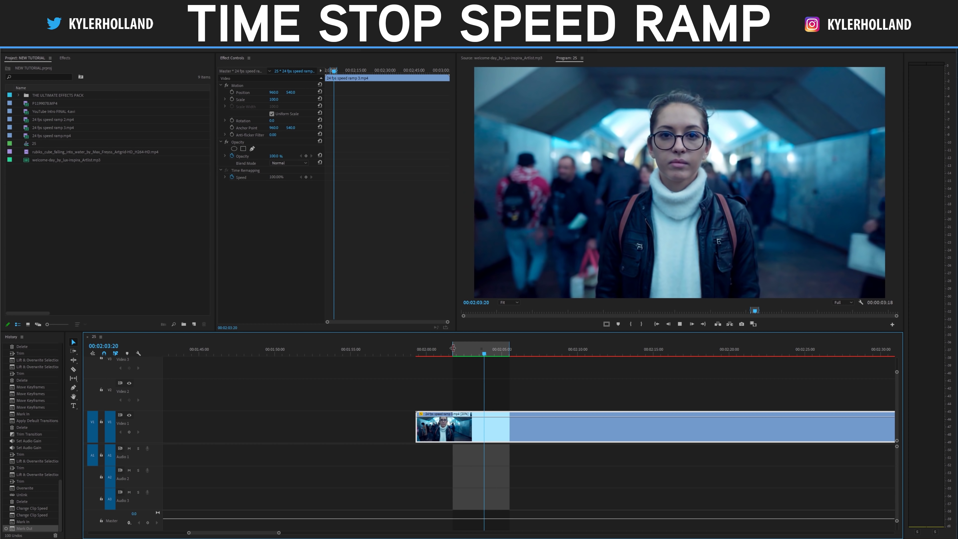
left_click(501, 354)
left_click_drag(504, 351, 468, 351)
left_click(513, 350)
key("space")
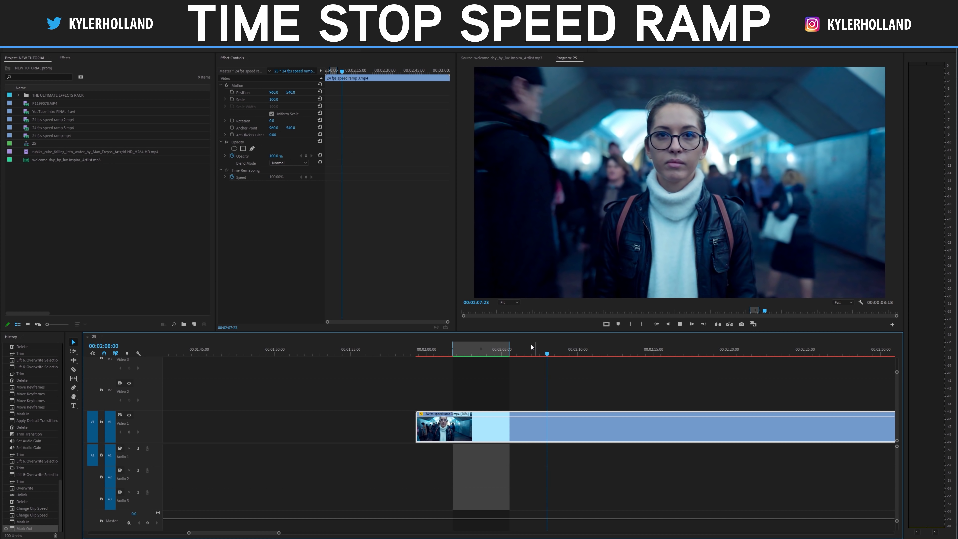
left_click(455, 349)
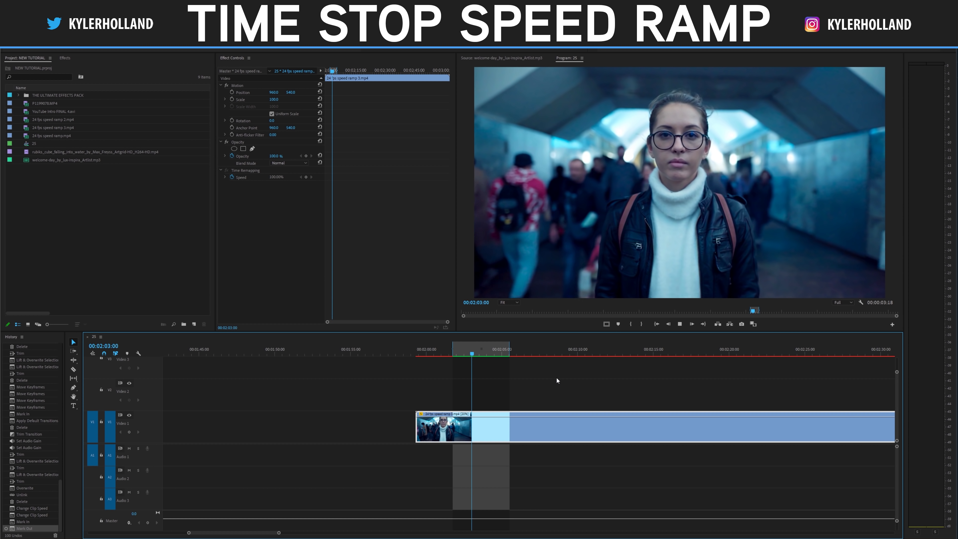
key("space")
Undo the out point, the in point and the 20% speed change
key("ctrl+z")
key("ctrl+z")
key("ctrl+z")
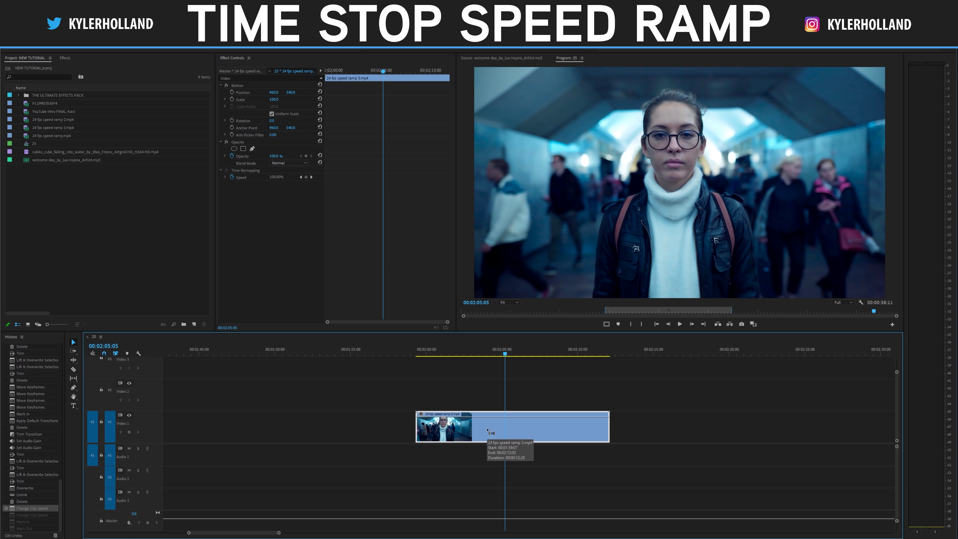
Examine the passer-by entering the frame, from 00:02:00:03 to 00:02:01:02 in the clip
left_click_drag(444, 354, 428, 354)
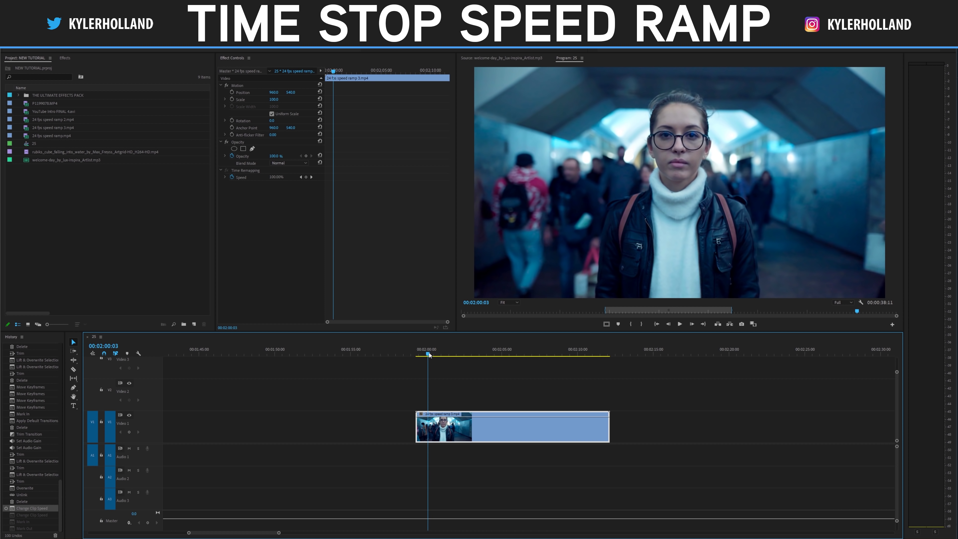
key("space")
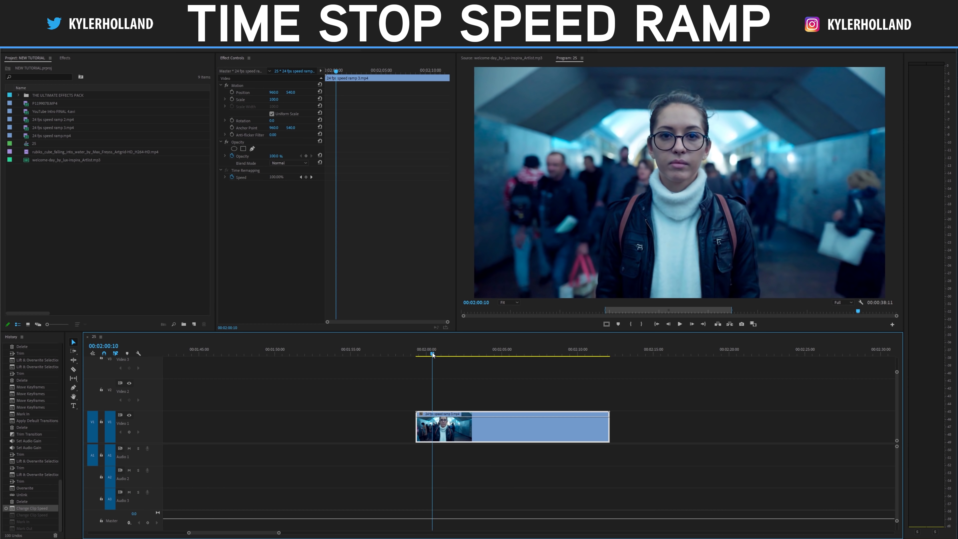
key("space")
left_click_drag(443, 350, 438, 351)
key("Right")
key("Right")
key("Right")
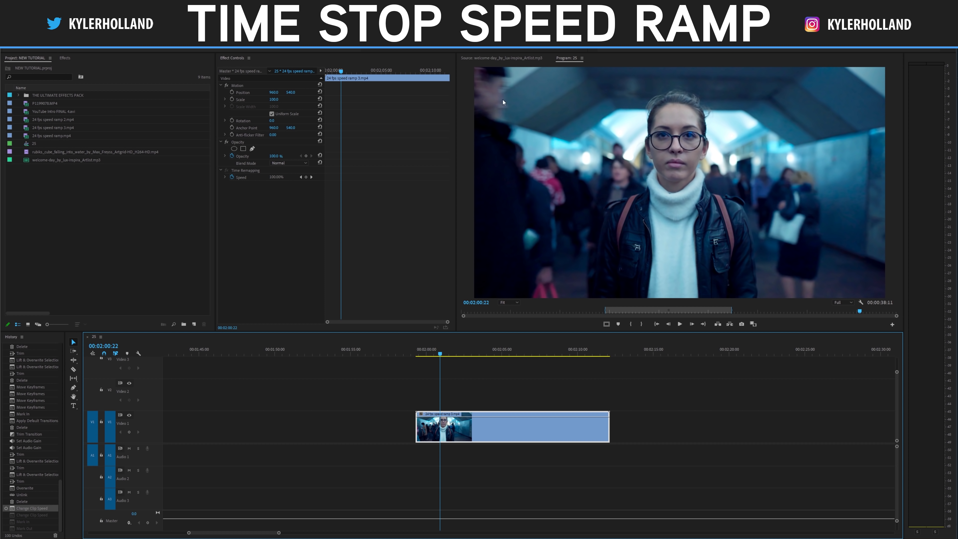
key("Right")
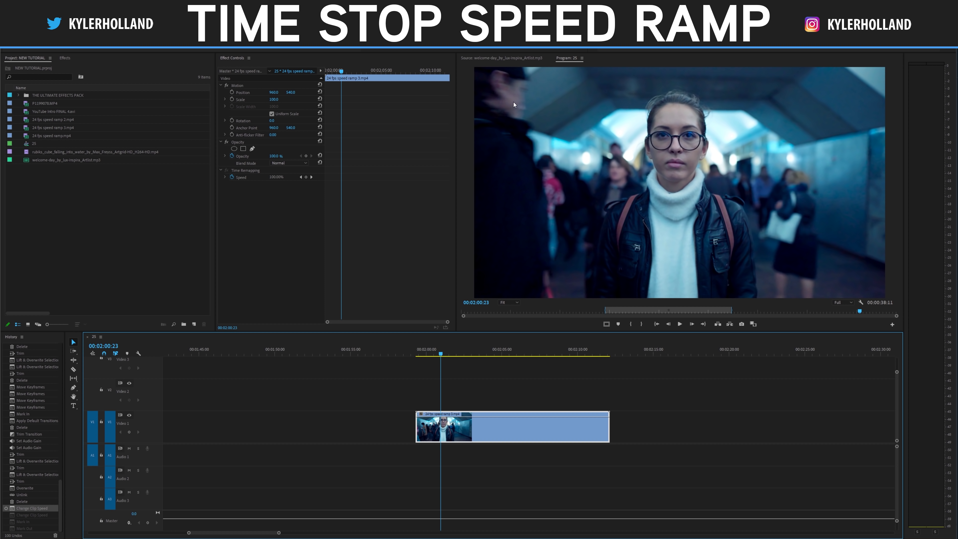
key("Right")
key("Right")
key("Right")
key("Right")
key("Right")
key("Right")
key("Right")
key("Right")
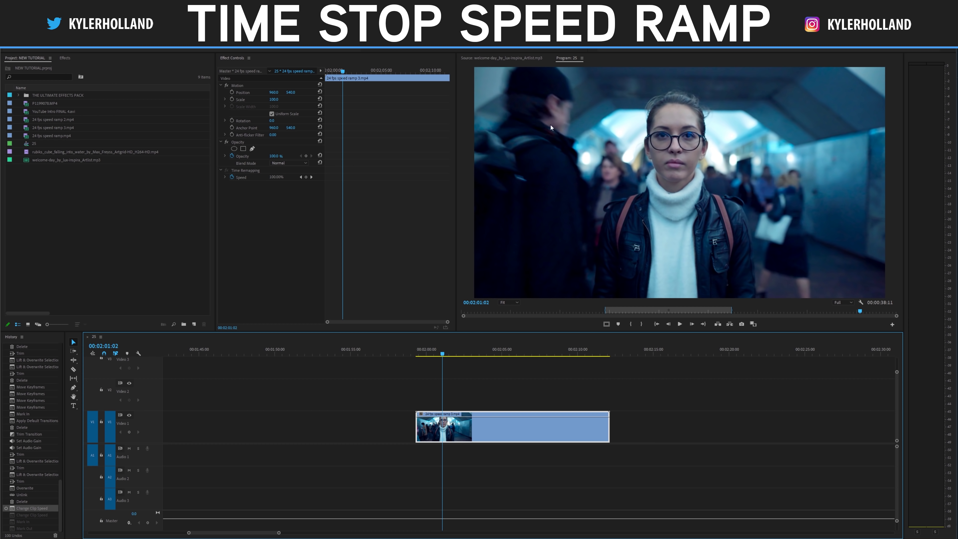
Place the playhead at 00:02:02:15 and display the clip's Time Remapping Speed line on the timeline
key("space")
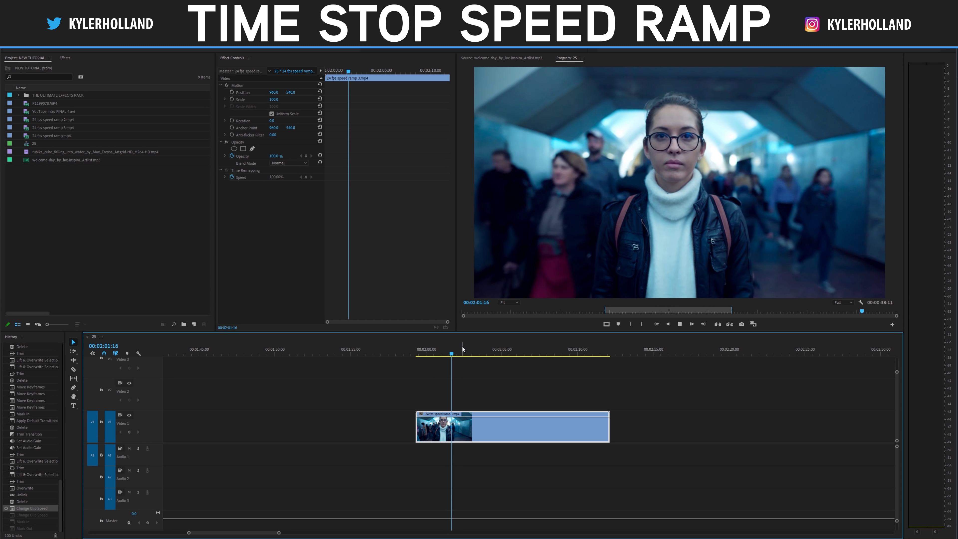
key("space")
left_click_drag(476, 350, 462, 348)
key("space")
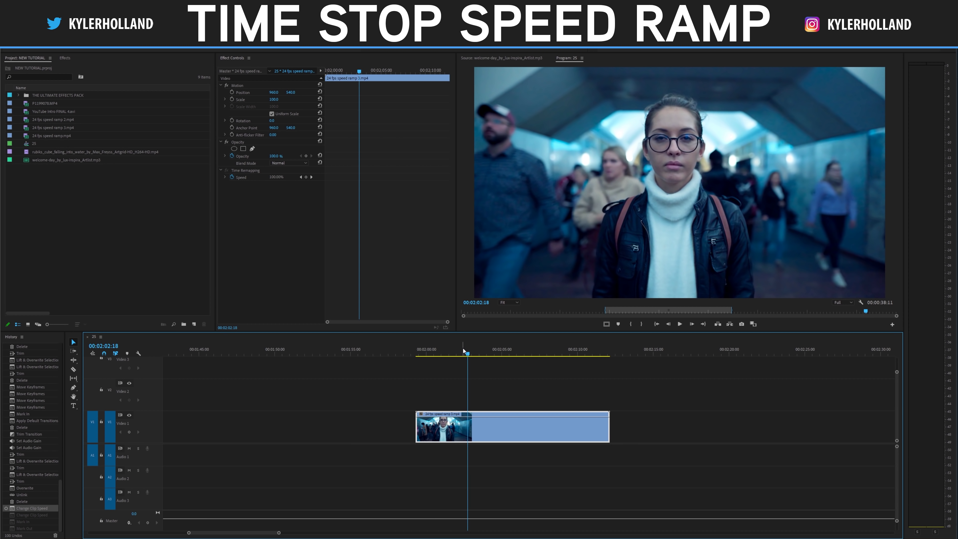
key("space")
key("space")
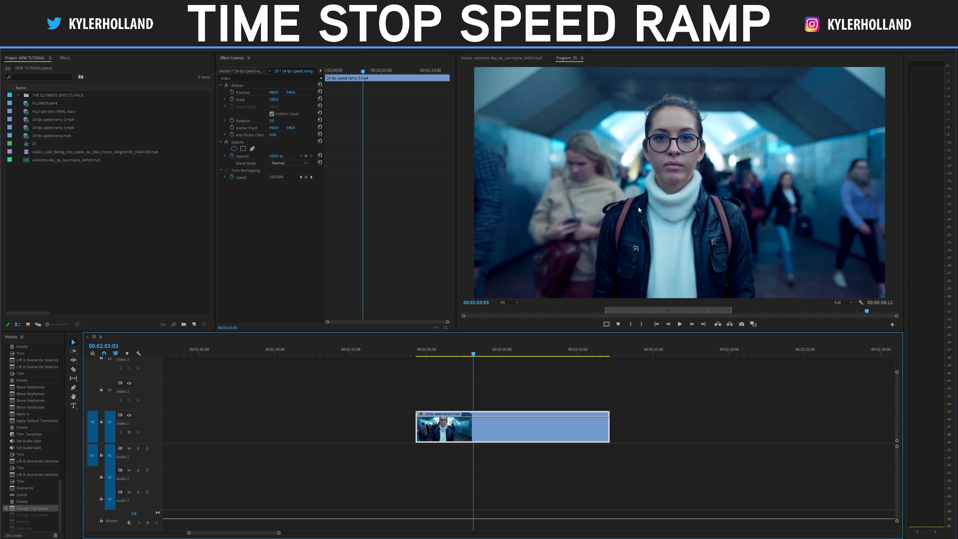
left_click(467, 353)
left_click_drag(467, 355, 465, 355)
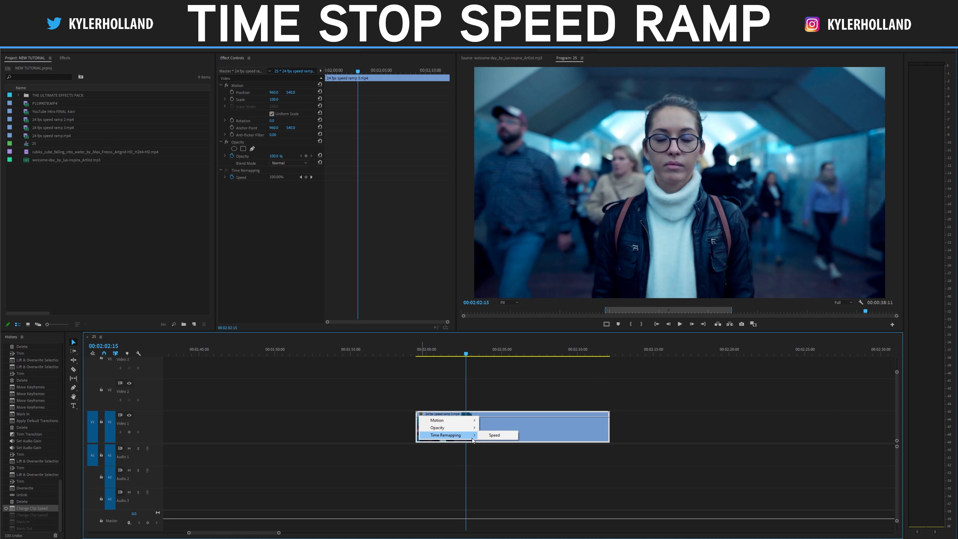
left_click(493, 436)
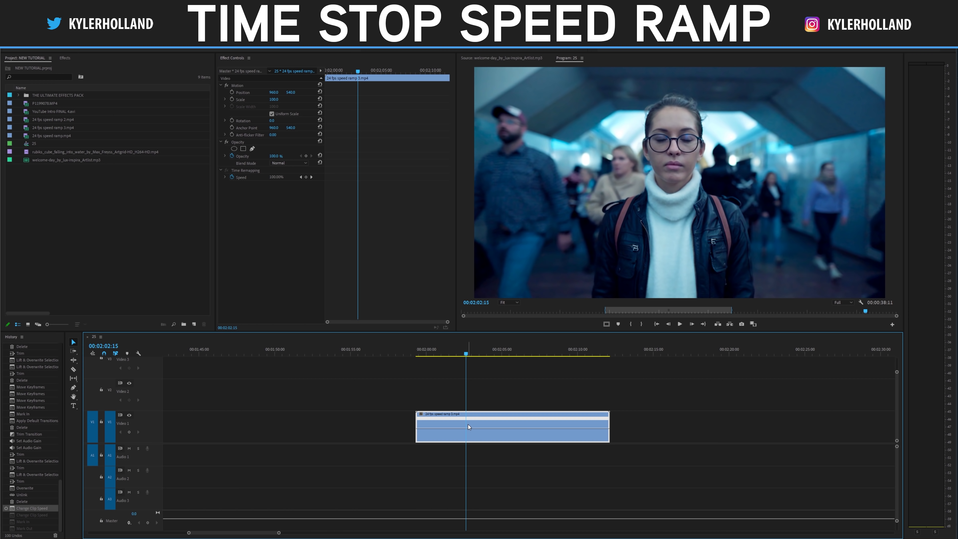
Try changing the whole clip's speed on its Time Remapping line without a keyframe, and undo the change
key("equal")
scroll(500, 424, "down", 1)
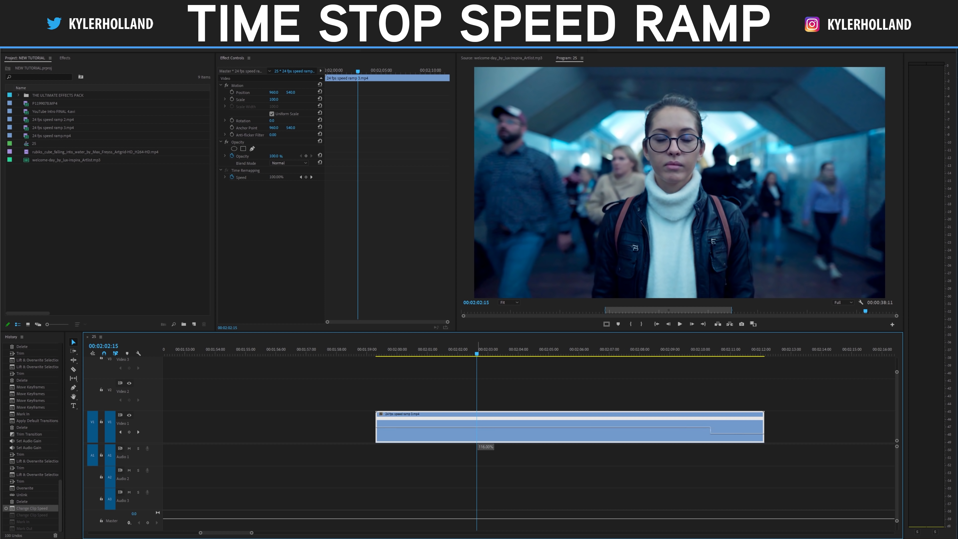
left_click_drag(477, 403, 480, 466)
key("ctrl+z")
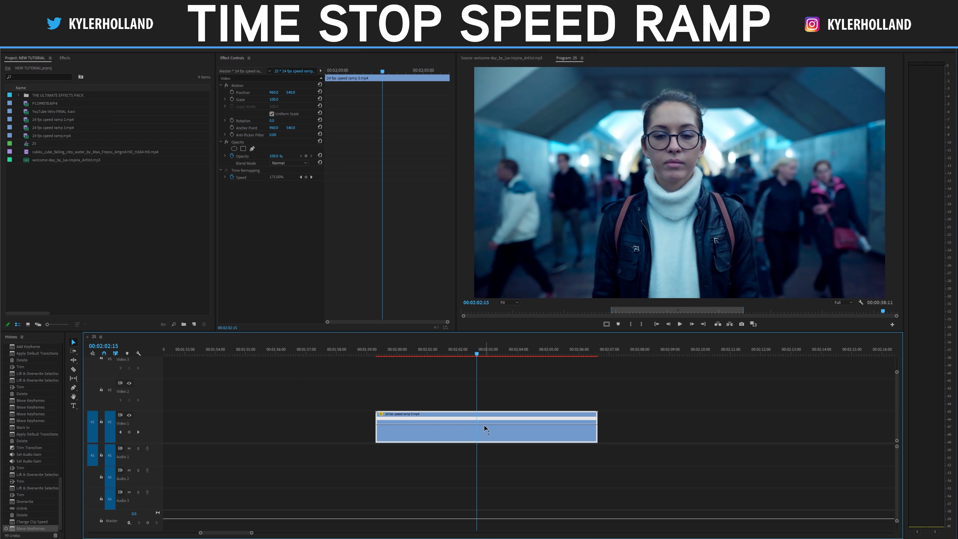
key("ctrl+z")
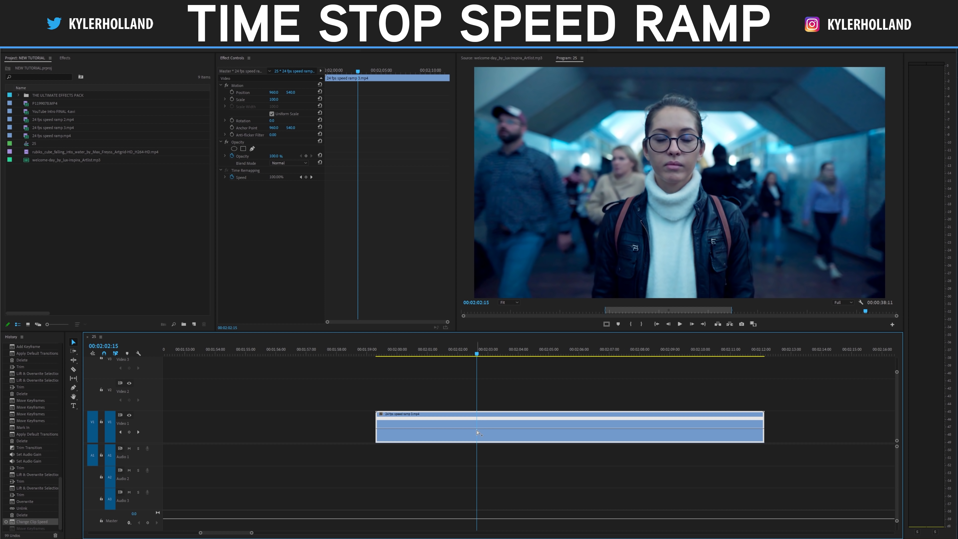
Add a speed keyframe at 00:02:02:15, lower the speed after it to 1%, and preview the abrupt slowdown
left_click(477, 431, "ctrl")
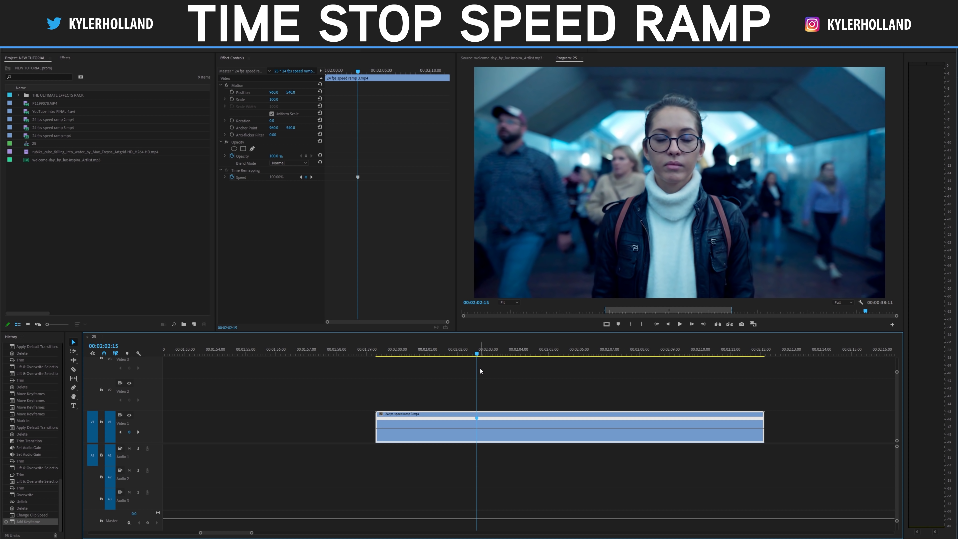
left_click_drag(486, 427, 491, 490)
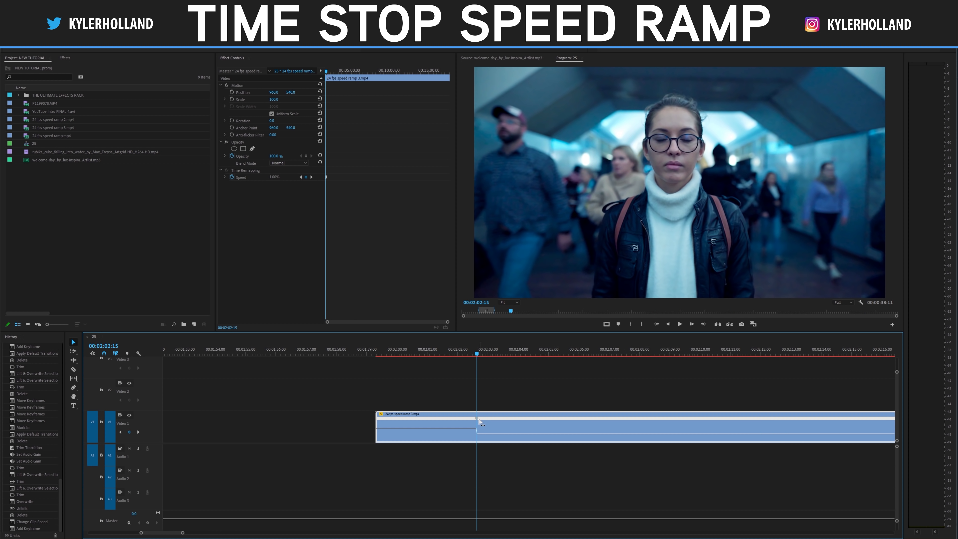
key("space")
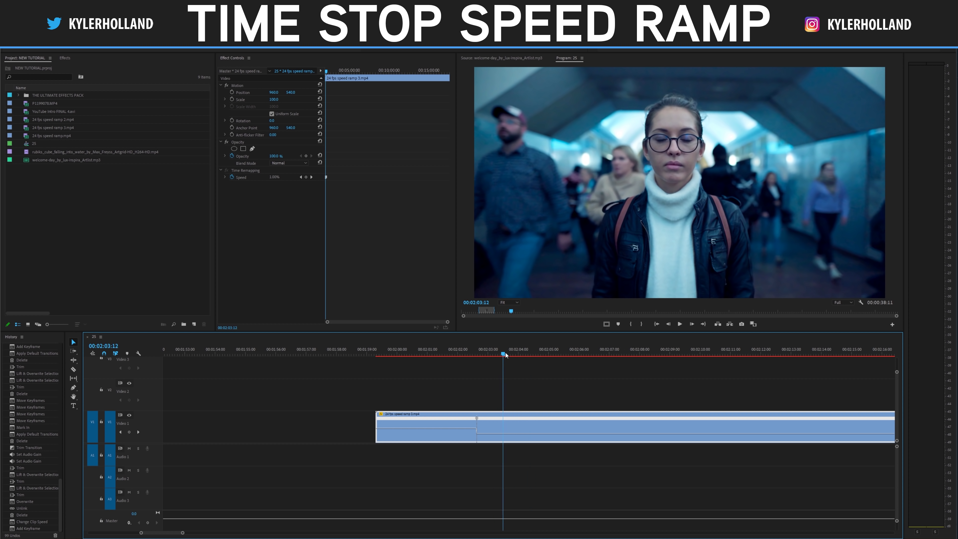
left_click_drag(549, 356, 454, 353)
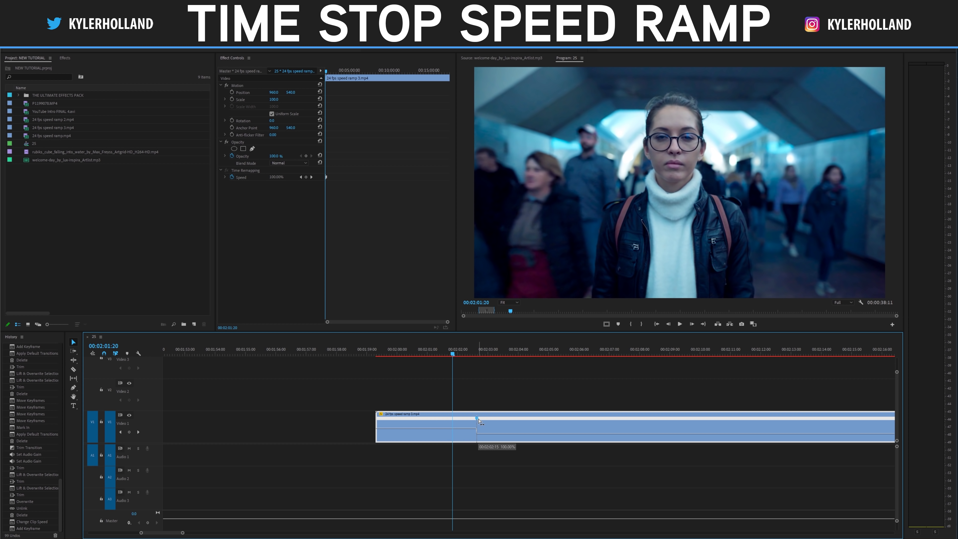
Split the 00:02:02:15 speed keyframe into a curved ramp lasting about half a second and play through the slowdown
left_click_drag(479, 422, 496, 423)
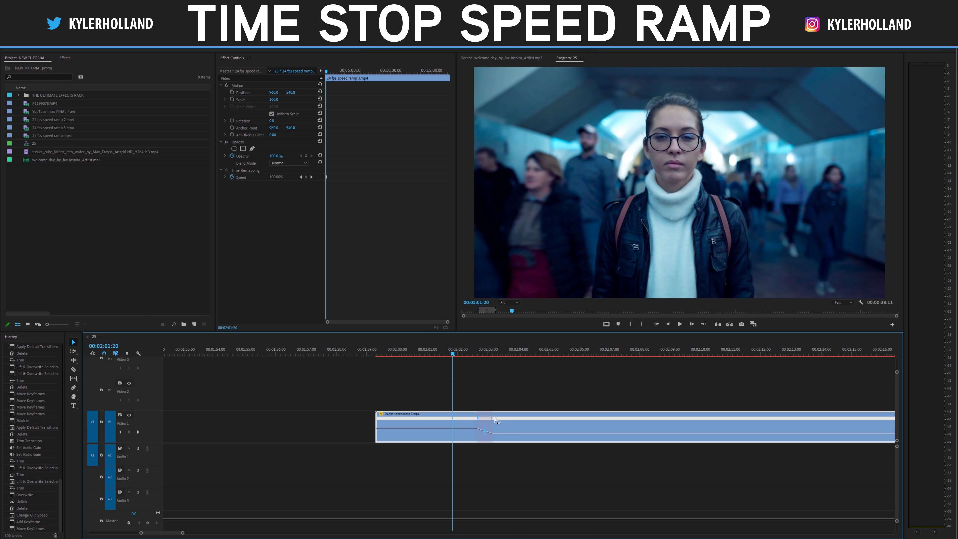
left_click_drag(471, 352, 498, 359)
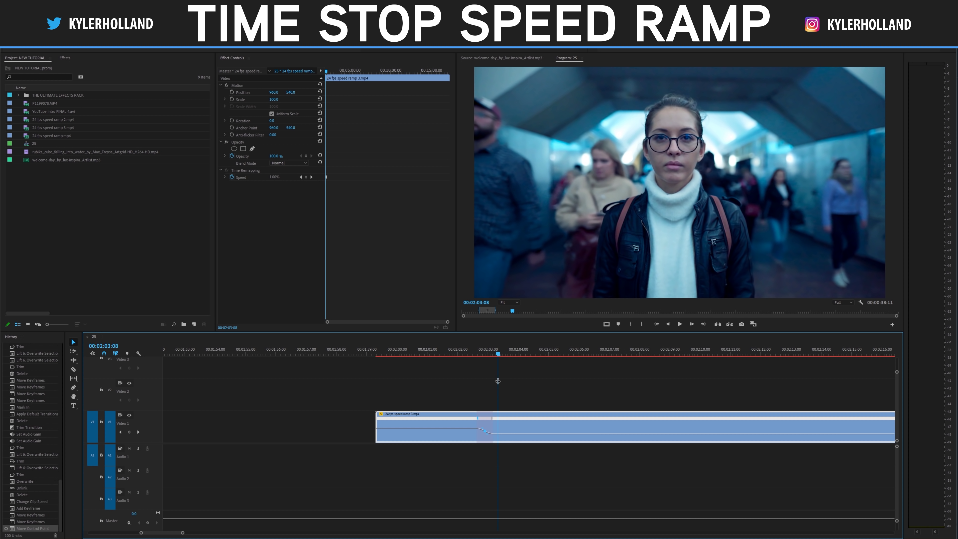
left_click(479, 351)
key("=")
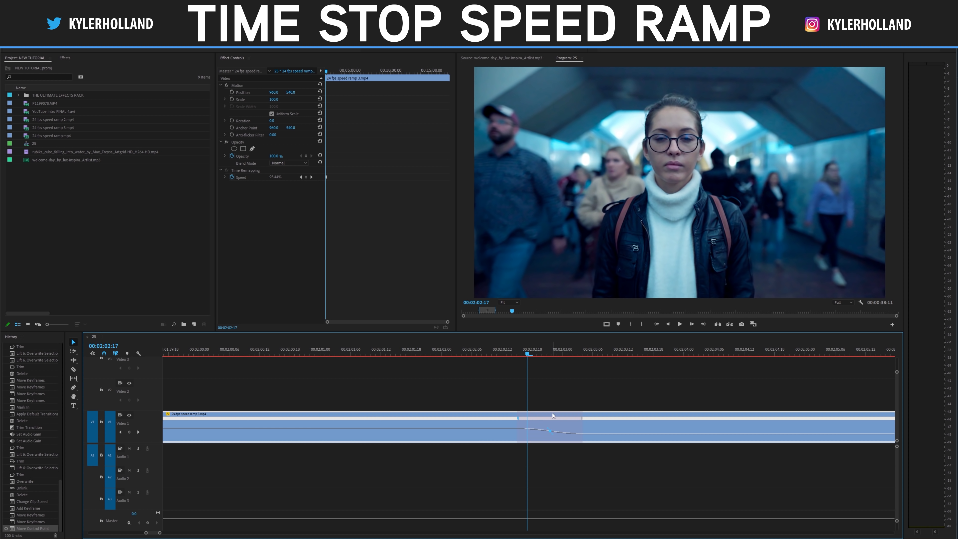
key("space")
left_click(493, 356)
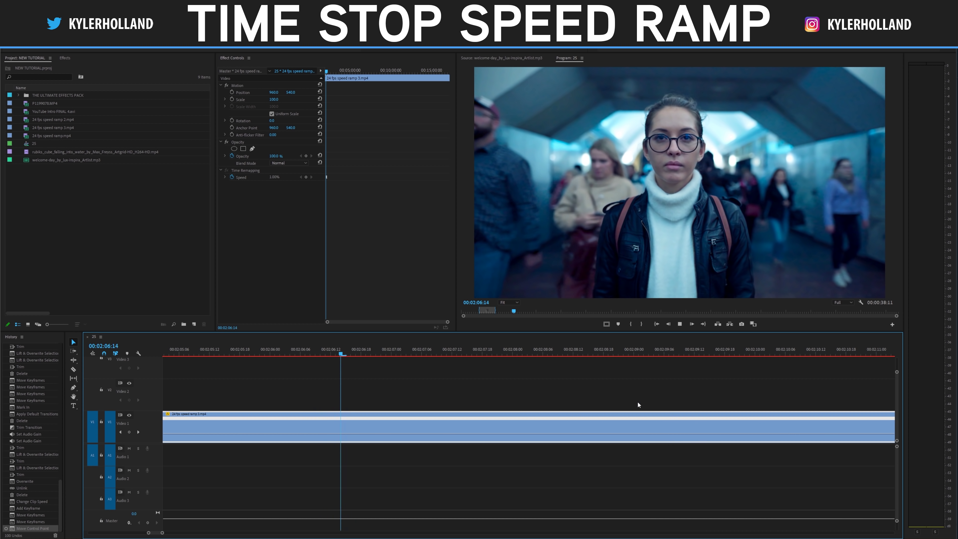
key("space")
Set the crowd clip's time interpolation to Optical Flow in its speed and duration settings
right_click(597, 423)
left_click(634, 297)
left_click(498, 311)
left_click(491, 334)
left_click(462, 322)
left_click(571, 377)
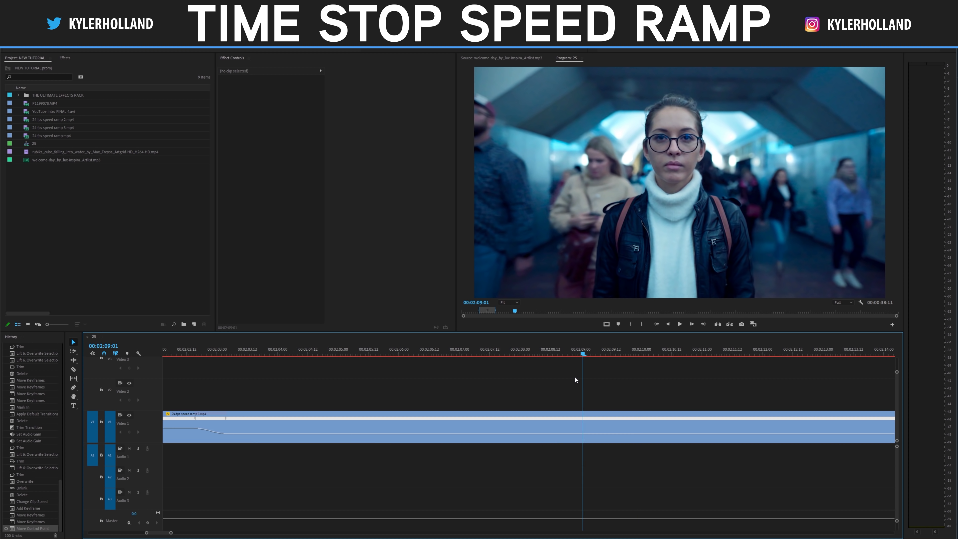
Mark an in point at the crowd clip's start and an out point at 00:02:14:21
key("minus")
key("minus")
mouse_move(434, 351)
left_mouse_down()
mouse_move(397, 349)
mouse_move(631, 359)
left_mouse_up()
key("i")
key("o")
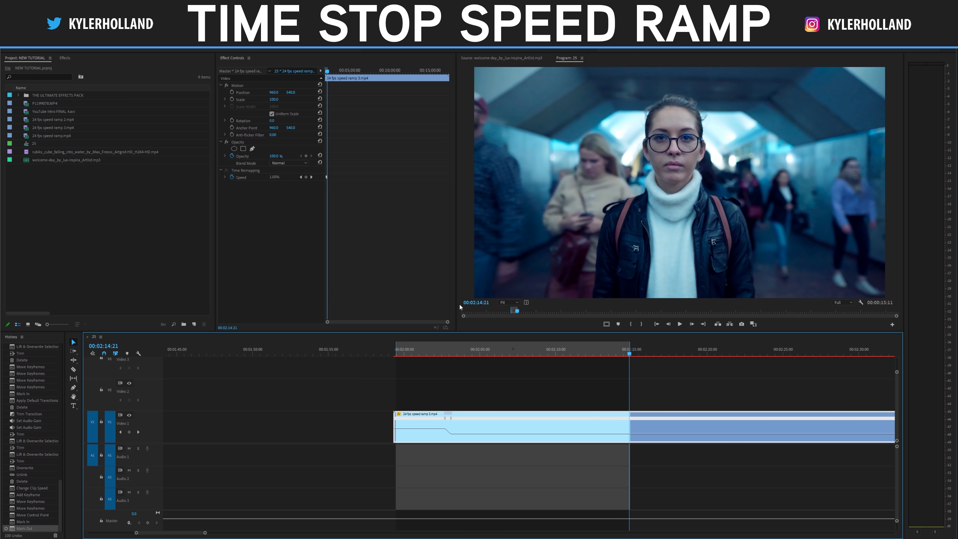
Render the range between the in and out points and watch the slowdown in the maximized program view
left_click(44, 45)
left_click(91, 60)
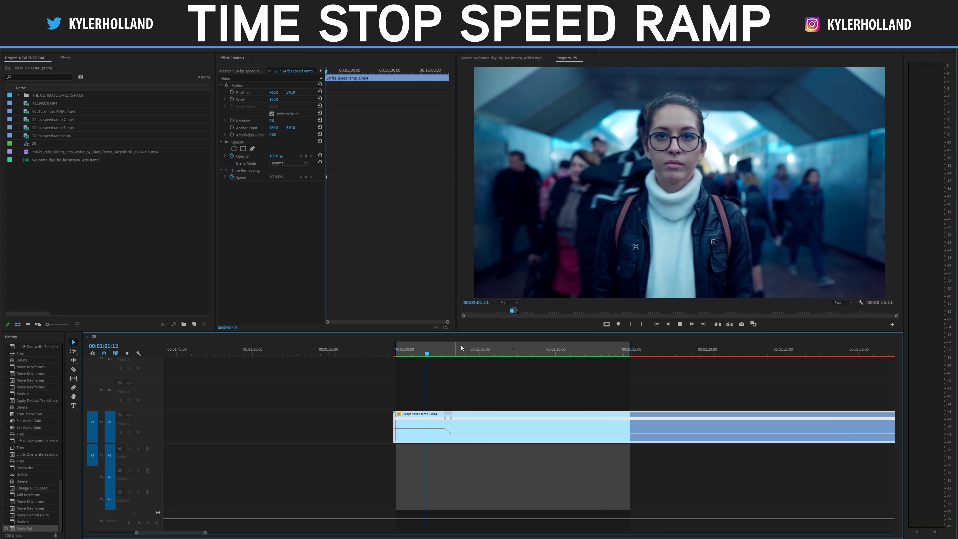
key("grave")
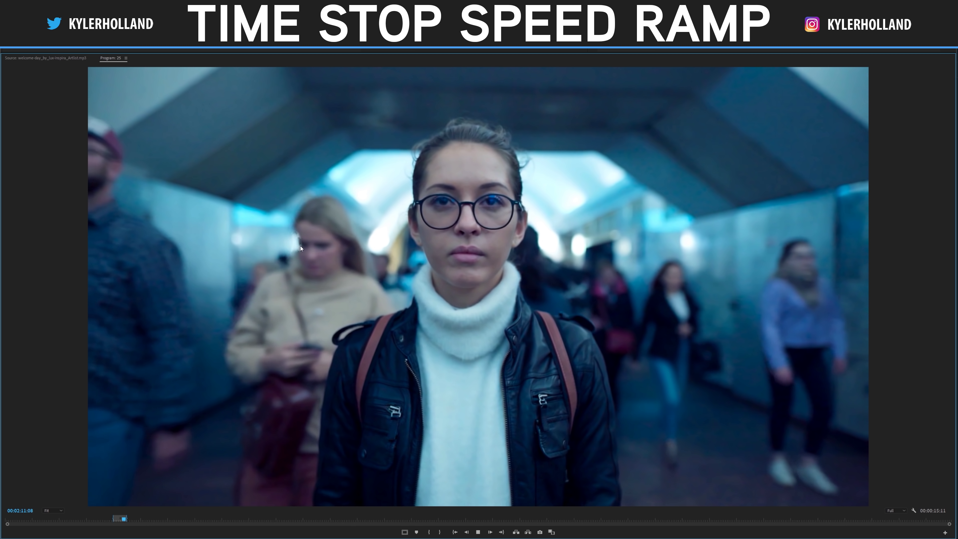
key("space")
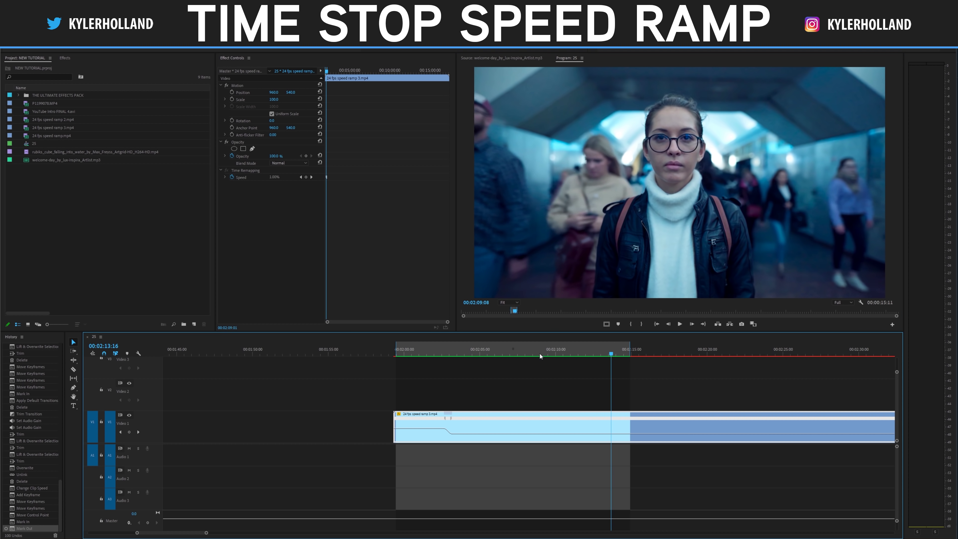
Examine how far the slowed crowd clip stretches along the sequence
left_click(540, 353)
key("minus")
key("minus")
key("minus")
key("minus")
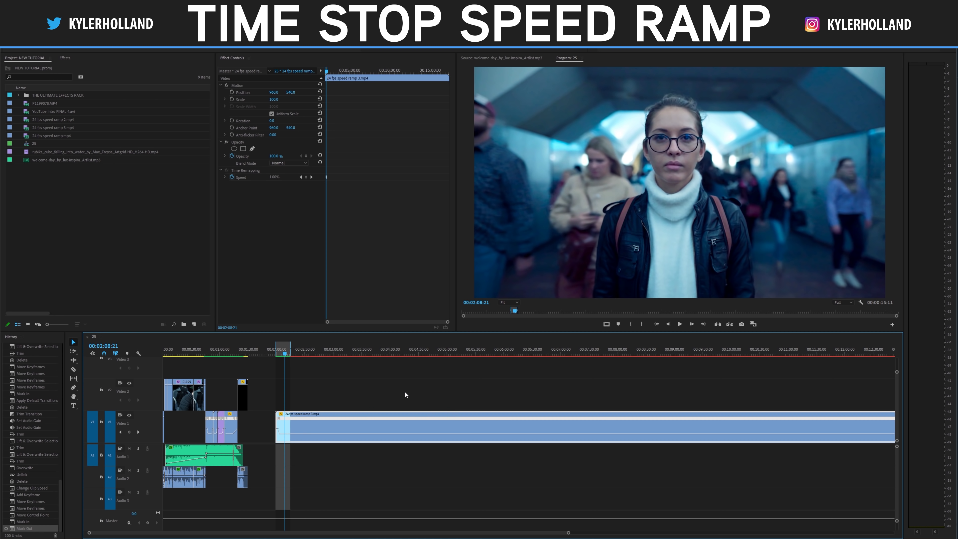
key("minus")
left_click_drag(312, 351, 410, 354)
left_click_drag(496, 353, 434, 354)
left_click_drag(239, 352, 224, 352)
key("=")
key("=")
key("=")
key("=")
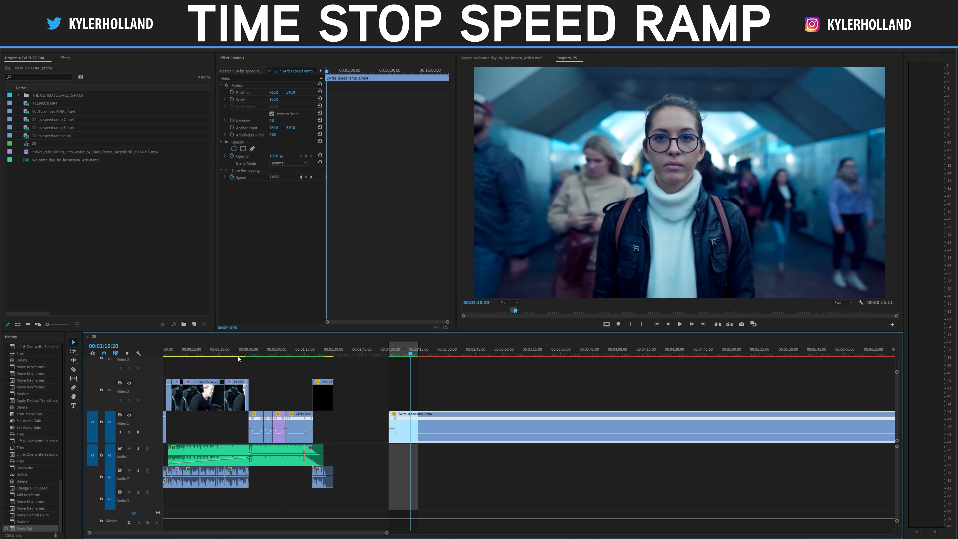
Add a second speed keyframe at 00:02:14:22, return the speed after it to 100%, and split it into a gradual ramp
left_click_drag(523, 351, 559, 352)
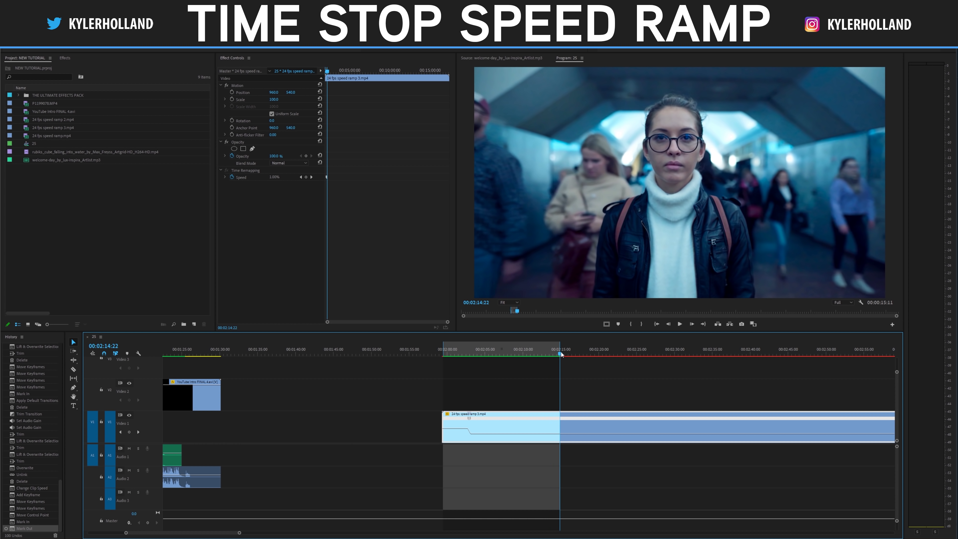
left_click(561, 433, "ctrl")
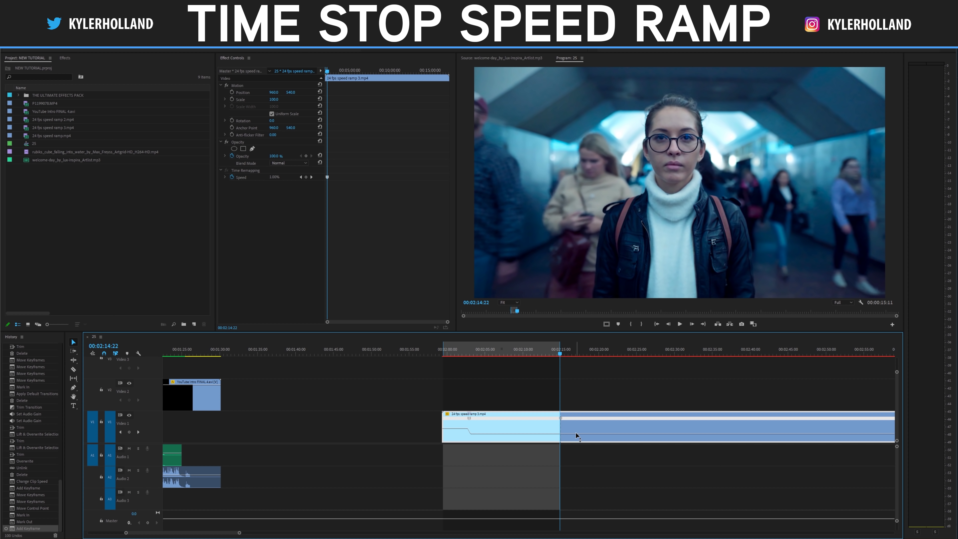
left_click_drag(575, 432, 575, 430)
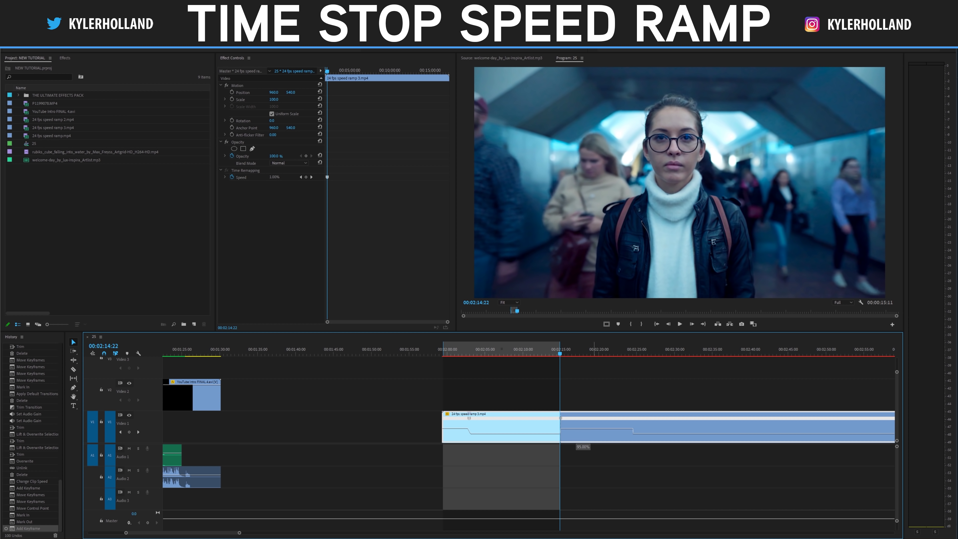
left_click_drag(575, 428, 572, 420)
left_click(559, 348)
key("space")
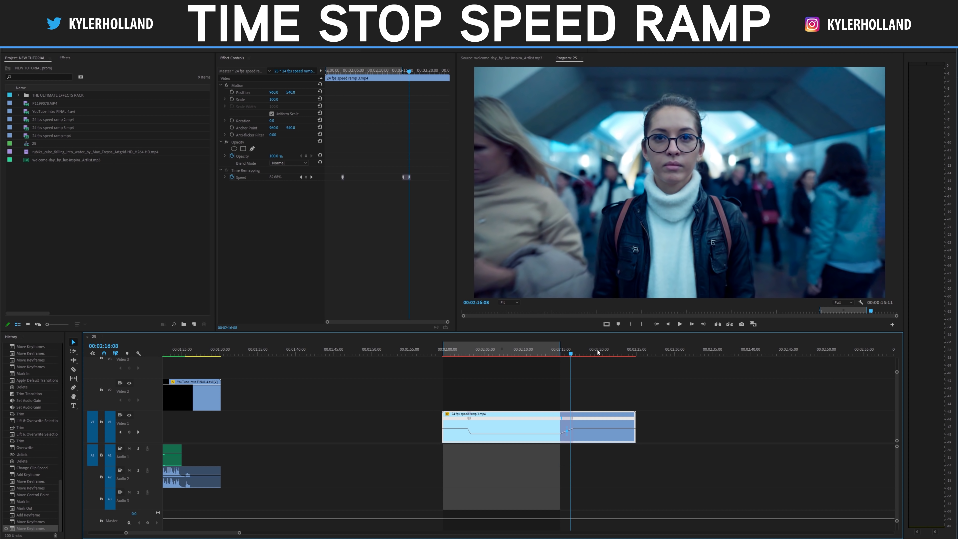
Extend the out point beyond the second ramp, shortly before the crowd clip's end, and render the marked range
left_click(587, 352)
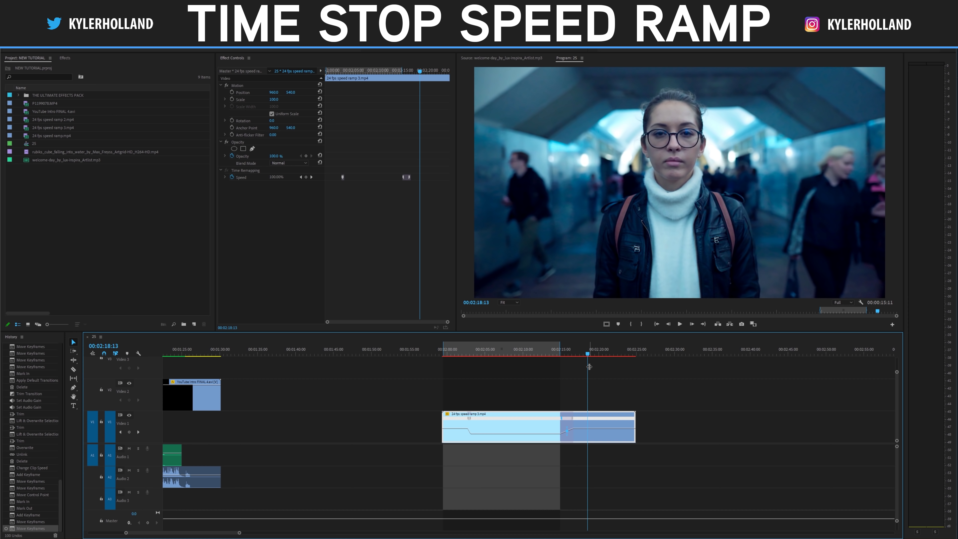
key("o")
left_click_drag(587, 345, 607, 348)
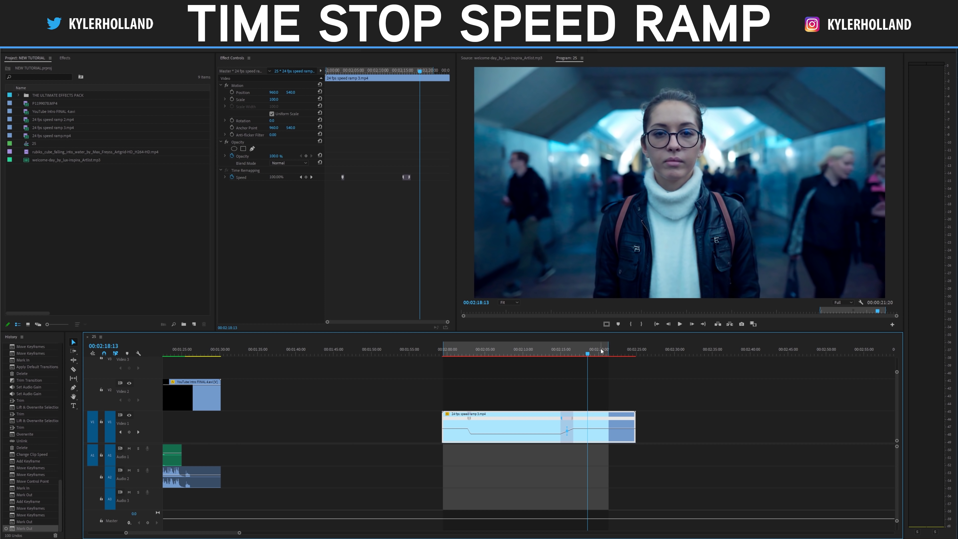
left_click(509, 350)
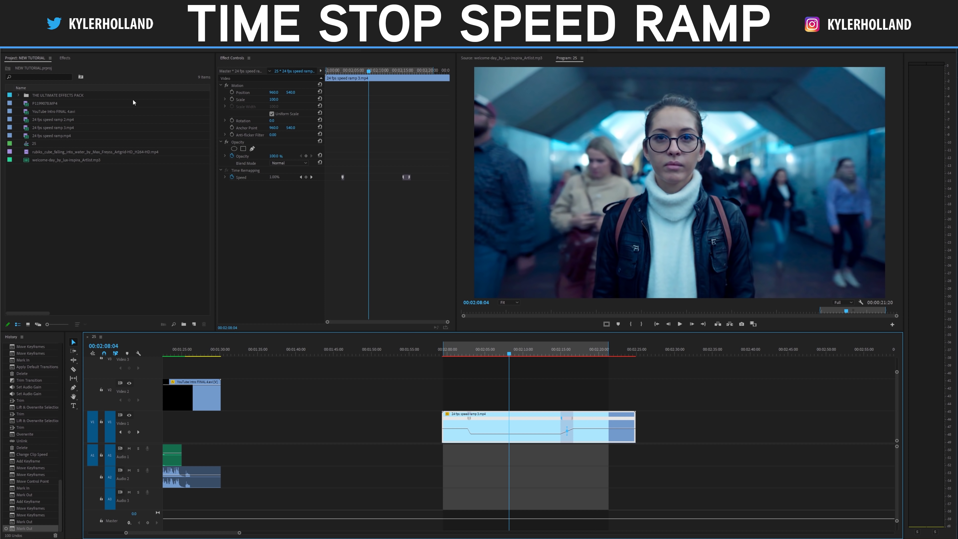
left_click(42, 44)
left_click(107, 60)
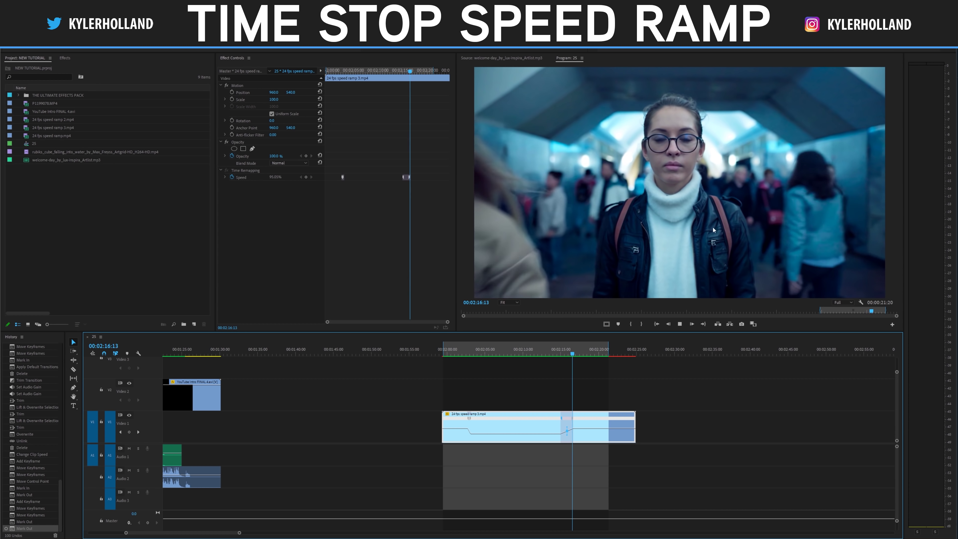
Check the frame rate in the crowd clip's properties and close them
right_click(620, 425)
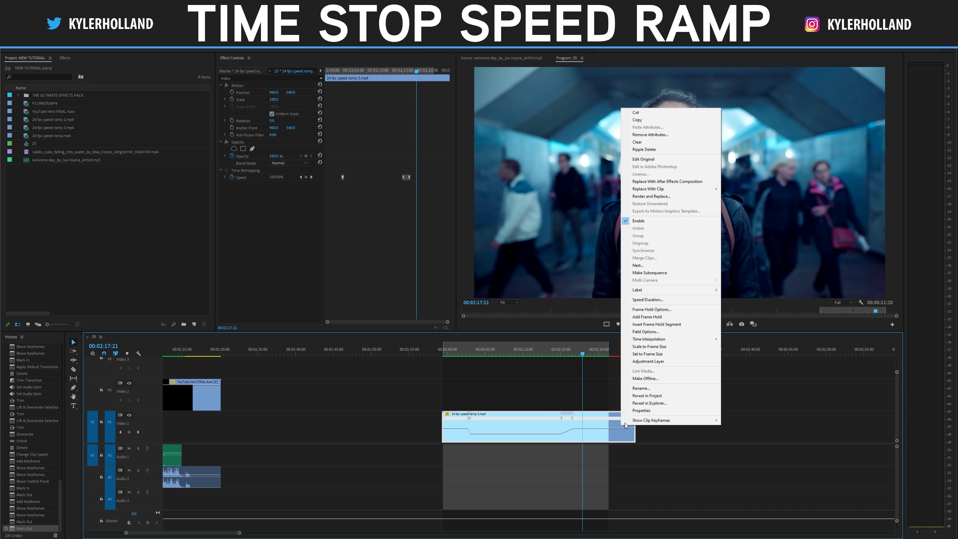
left_click(643, 411)
left_click_drag(163, 131, 423, 337)
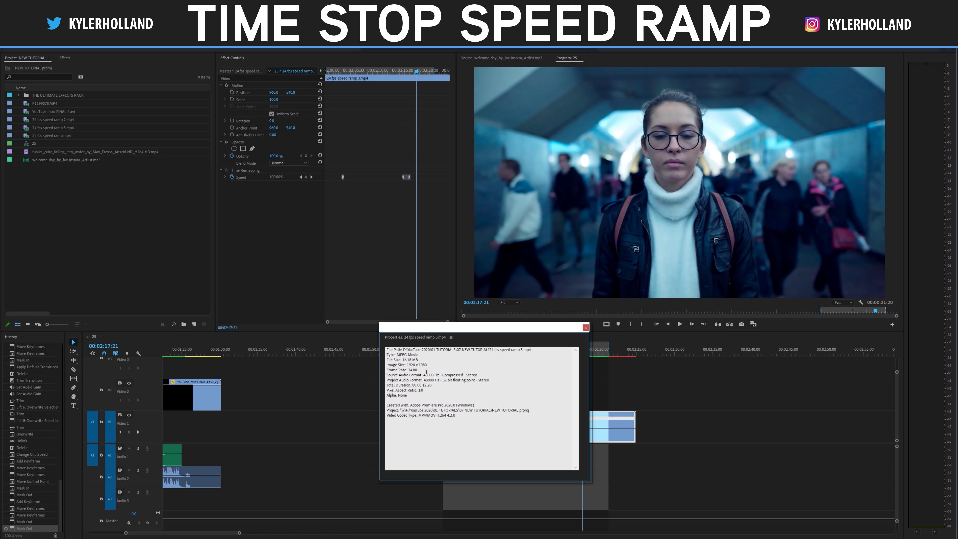
left_click(585, 328)
Place the clip 24 fps speed ramp.mp4 on Video 1 at about 00:03:06, well after the crowd clip
key("minus")
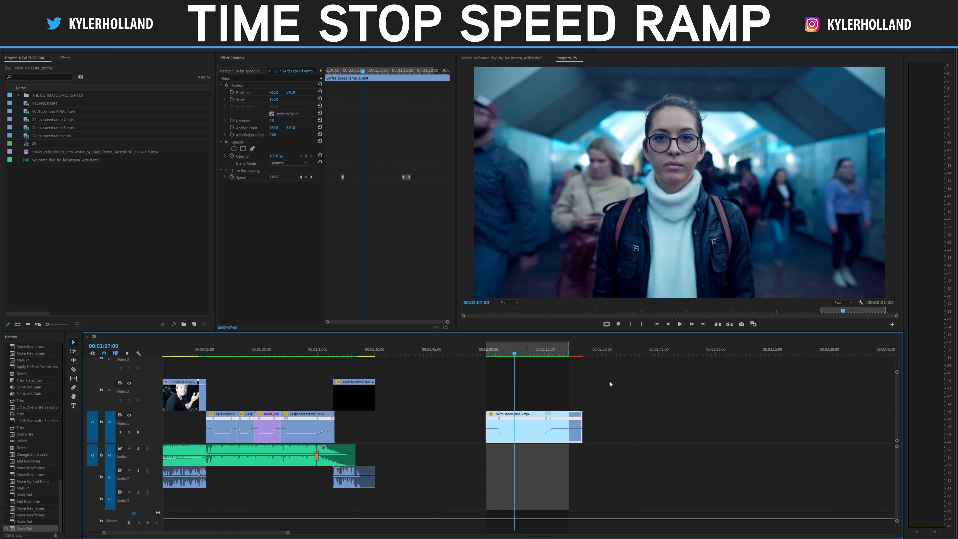
left_click_drag(578, 351, 592, 353)
key("minus")
left_click_drag(66, 135, 516, 424)
left_click(519, 350)
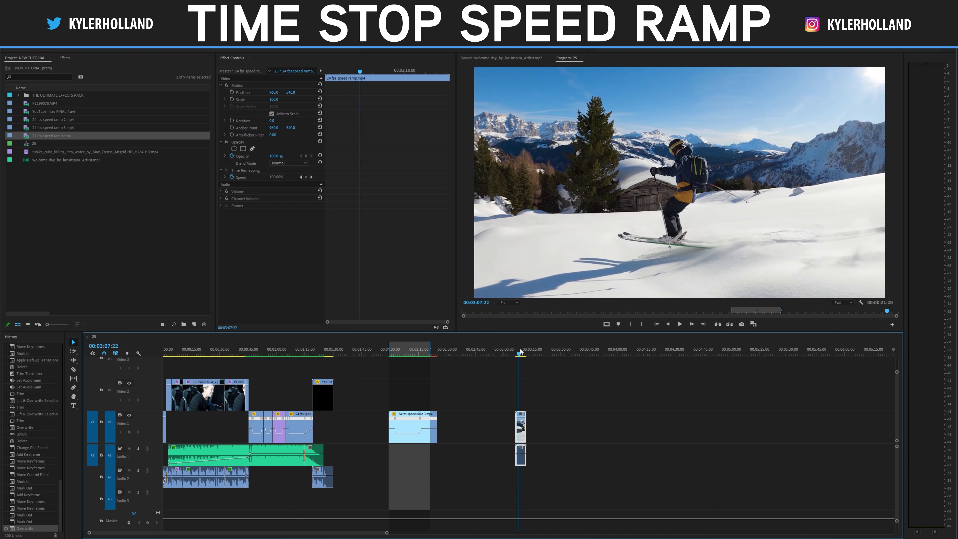
key("equal")
key("equal")
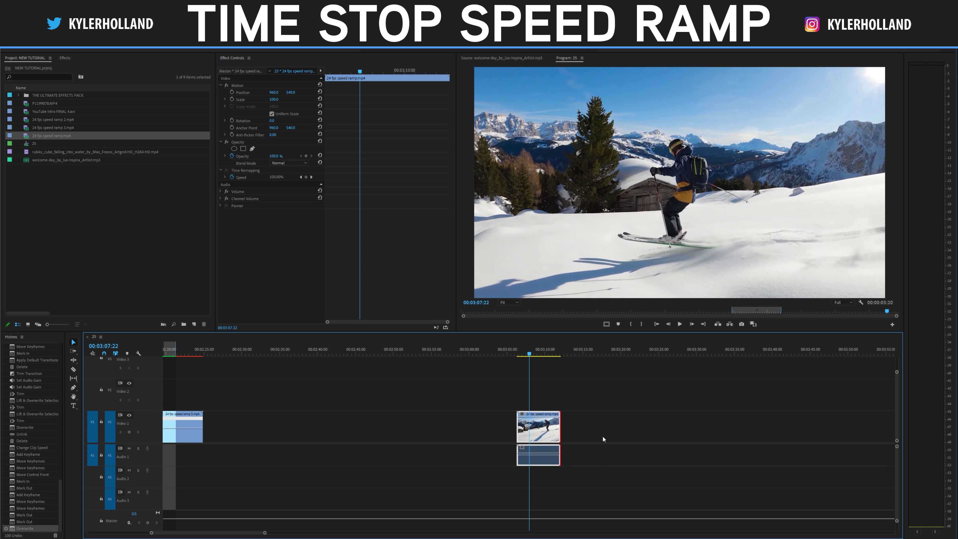
Play the skier clip through the jump, up to the skier in mid-air at 00:03:08:00
key("space")
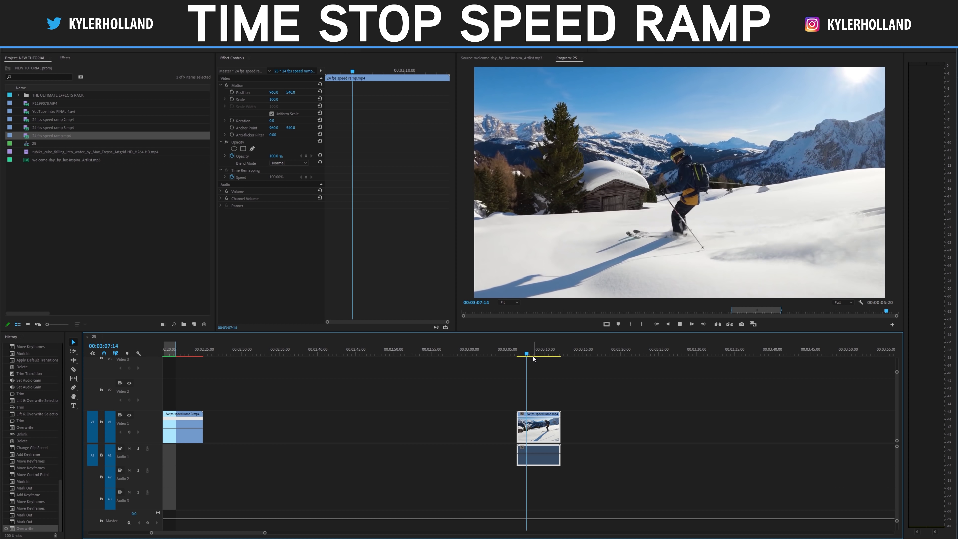
key("space")
mouse_move(535, 354)
left_mouse_down()
mouse_move(508, 353)
mouse_move(521, 354)
left_mouse_up()
key("space")
key("space")
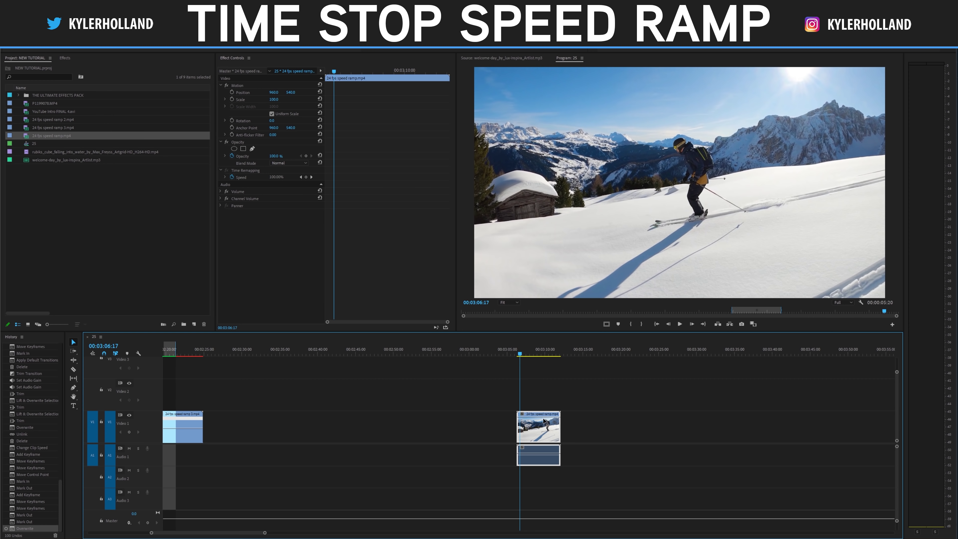
key("space")
key("space")
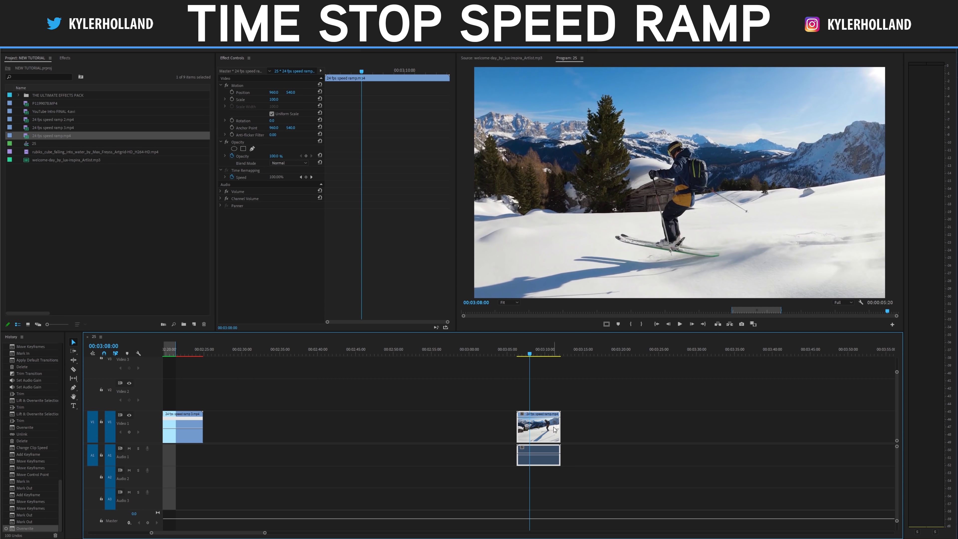
Set the skier clip's speed to 1% and its time interpolation to Optical Flow
right_click(550, 414)
left_click(573, 281)
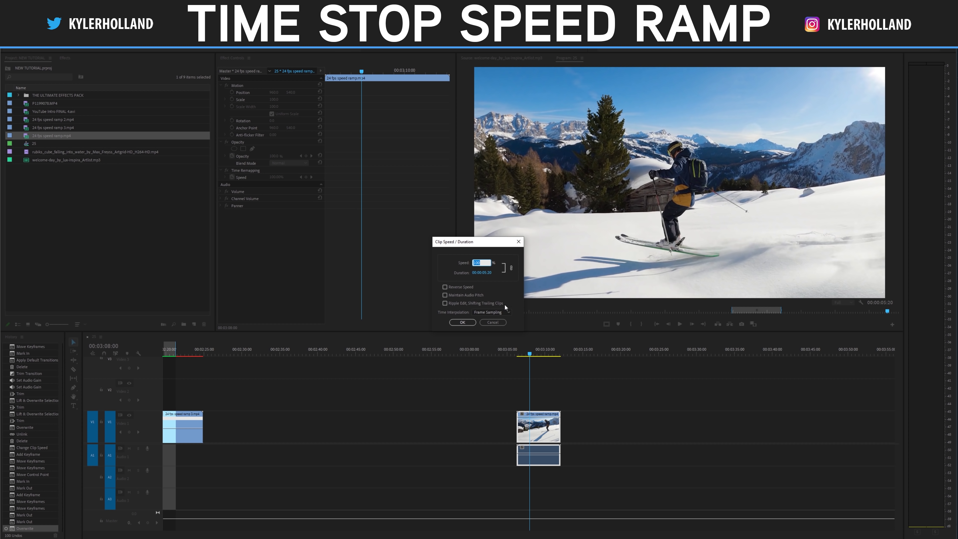
type("1")
left_click(497, 312)
left_click(494, 334)
left_click(464, 323)
Mark the slowed skier clip from about 00:03:38 to 00:06:08:17 and render that range
key("backslash")
left_click_drag(357, 353, 513, 358)
key("i")
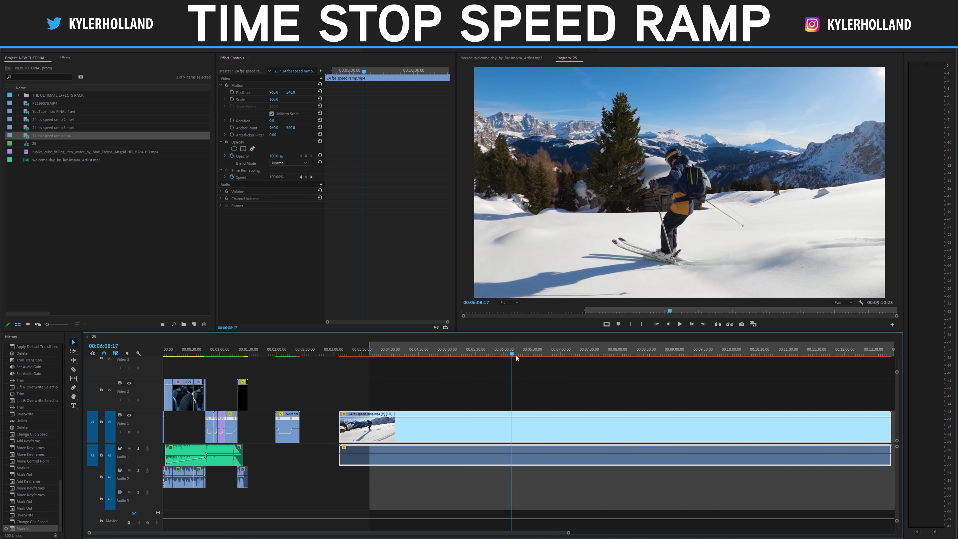
key("o")
left_click(44, 36)
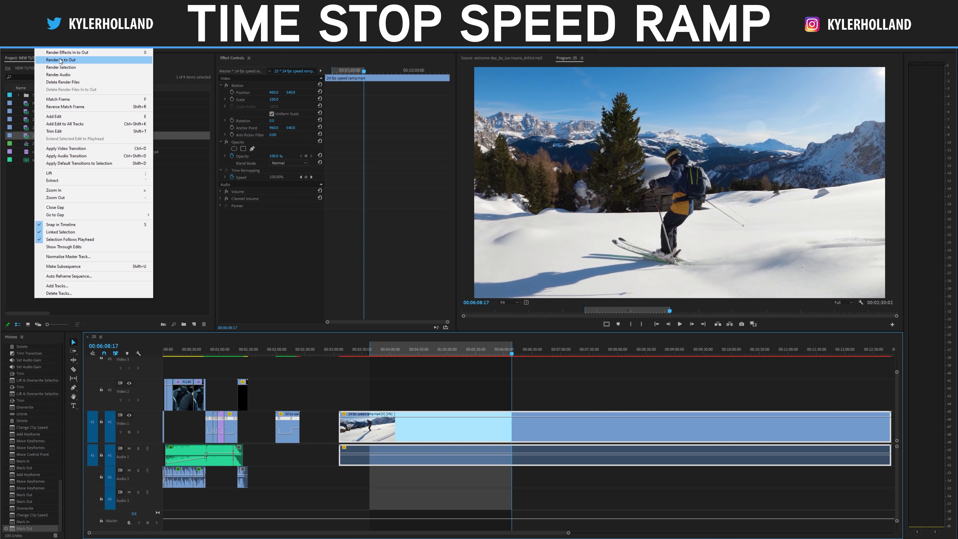
left_click(63, 60)
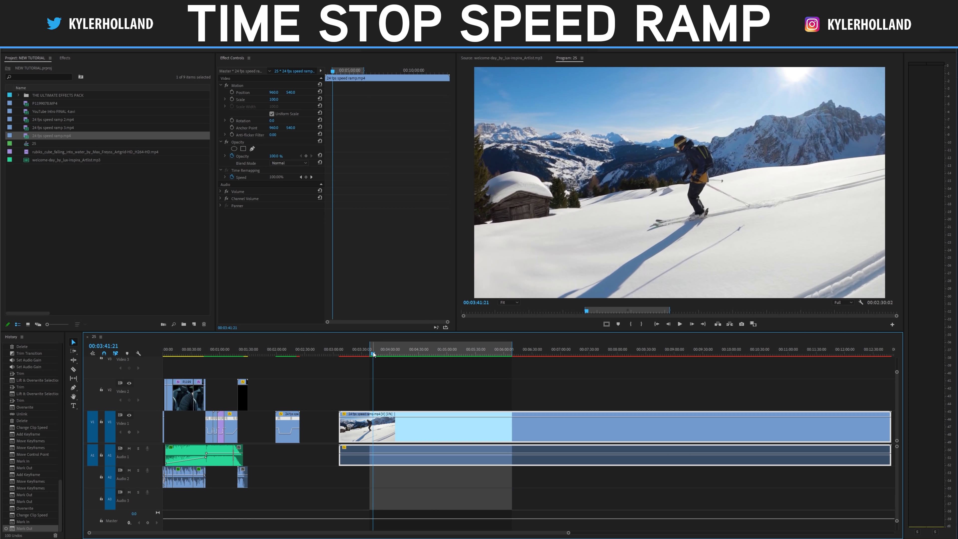
Play the rendered slow-motion skier footage full screen from about 00:03:50:10, then restore the normal layout
mouse_move(372, 355)
left_mouse_down()
mouse_move(449, 355)
mouse_move(382, 351)
left_mouse_up()
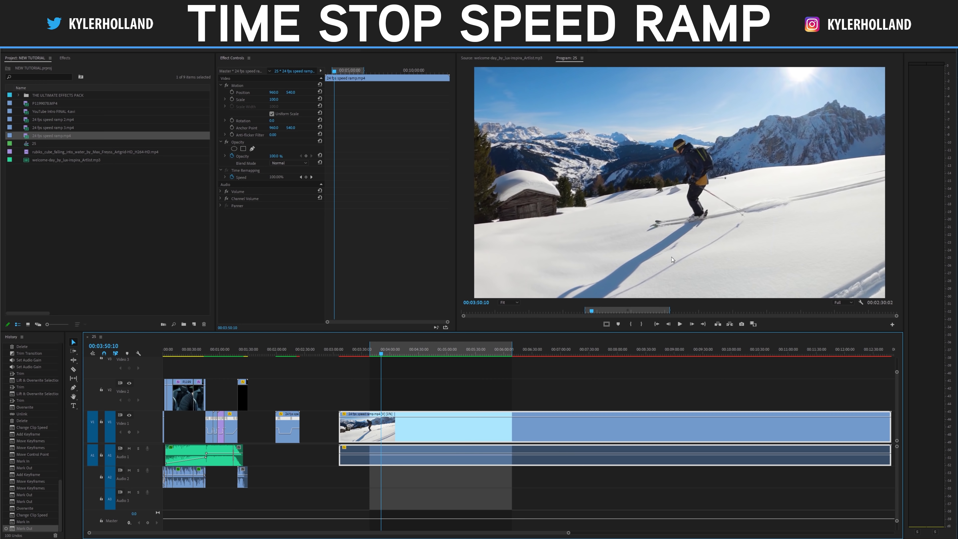
key("grave")
key("space")
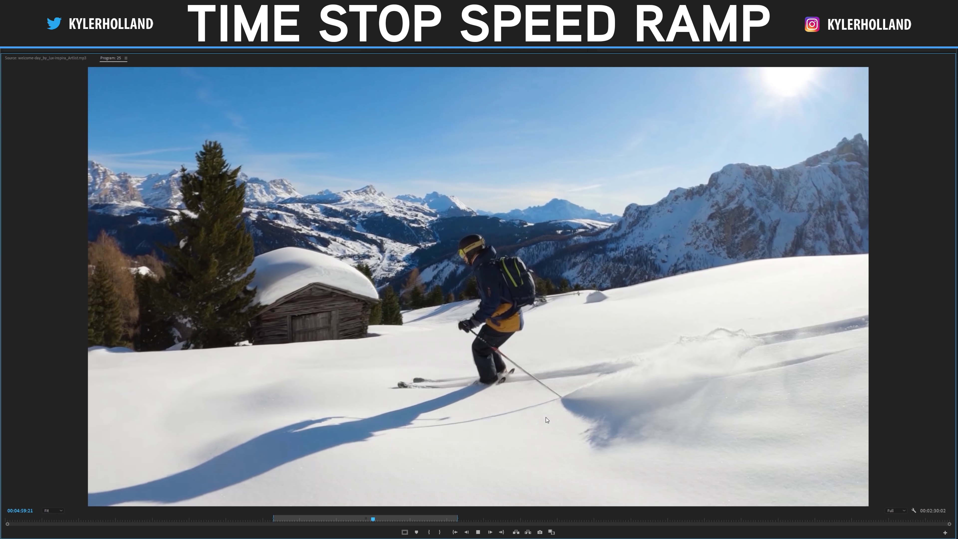
key("grave")
Set the skier clip's speed back to 100%, keeping Optical Flow
right_click(426, 431)
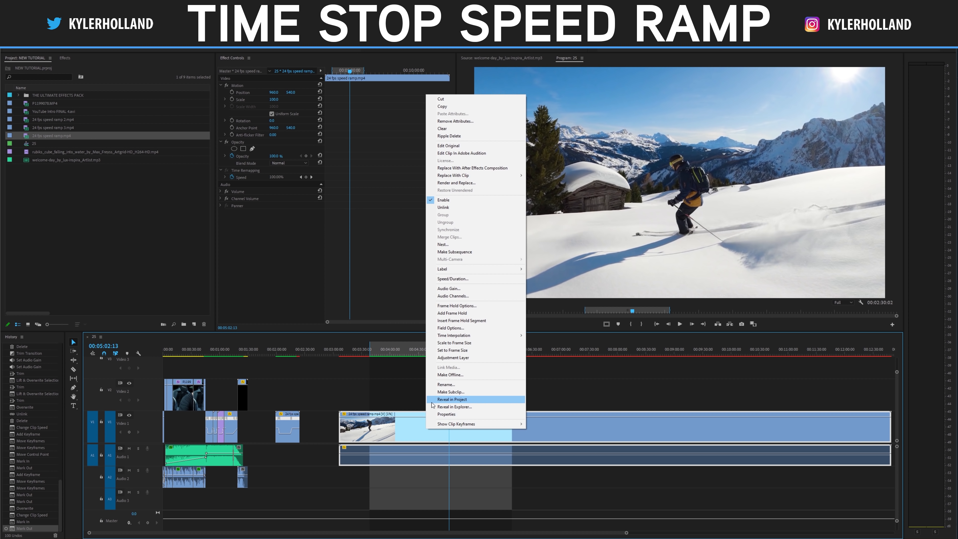
left_click(454, 281)
type("10")
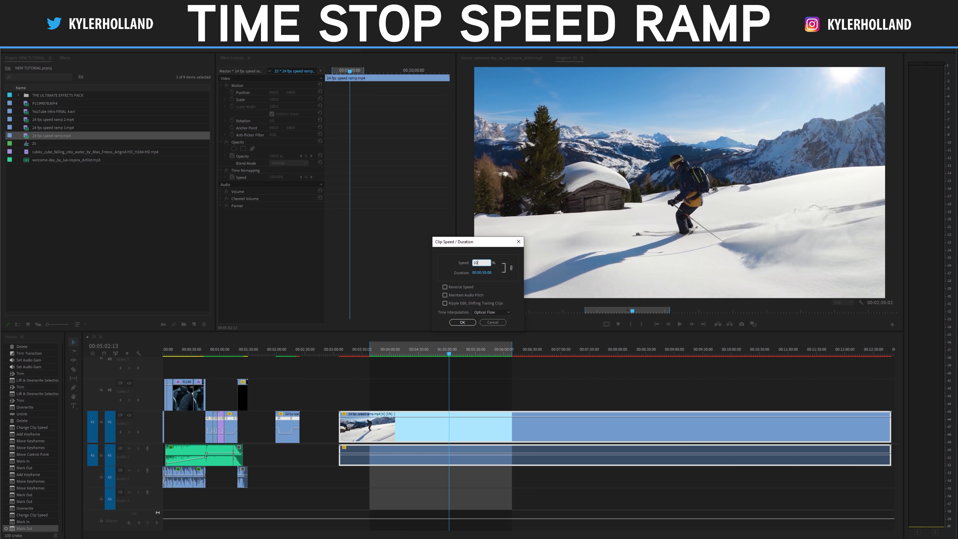
type("0")
key("Return")
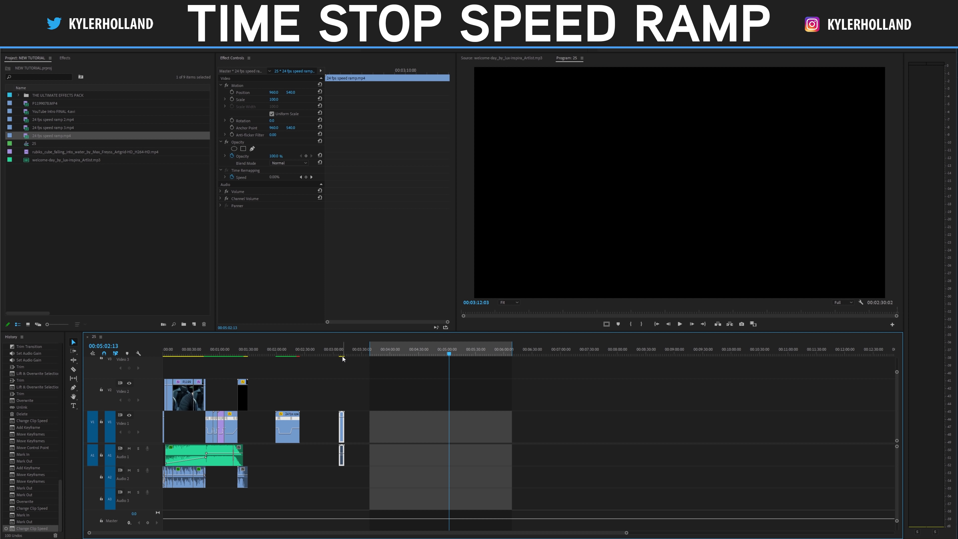
Display the Time Remapping Speed line on the skier clip
left_click(342, 354)
key("equal")
key("equal")
key("equal")
key("equal")
key("equal")
left_click_drag(529, 348, 521, 347)
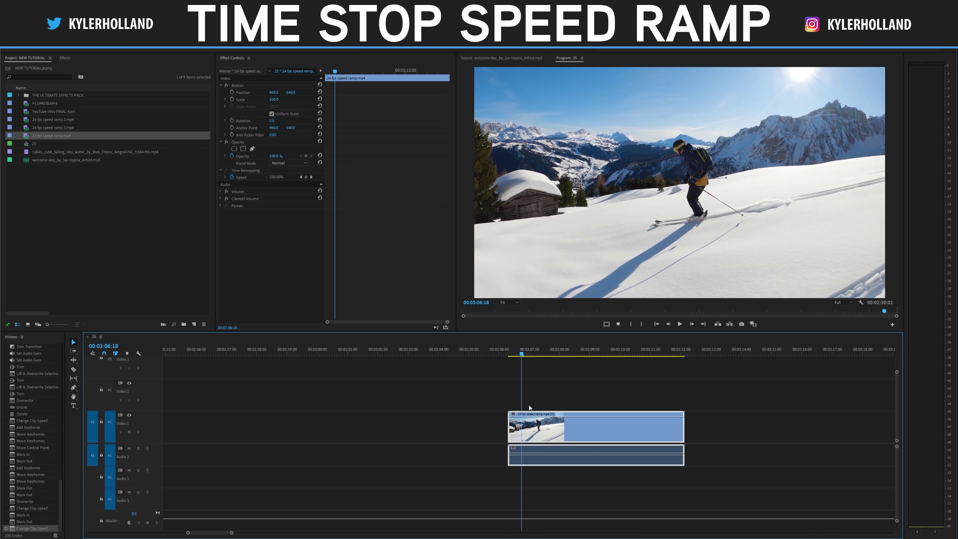
right_click(514, 415)
mouse_move(543, 434)
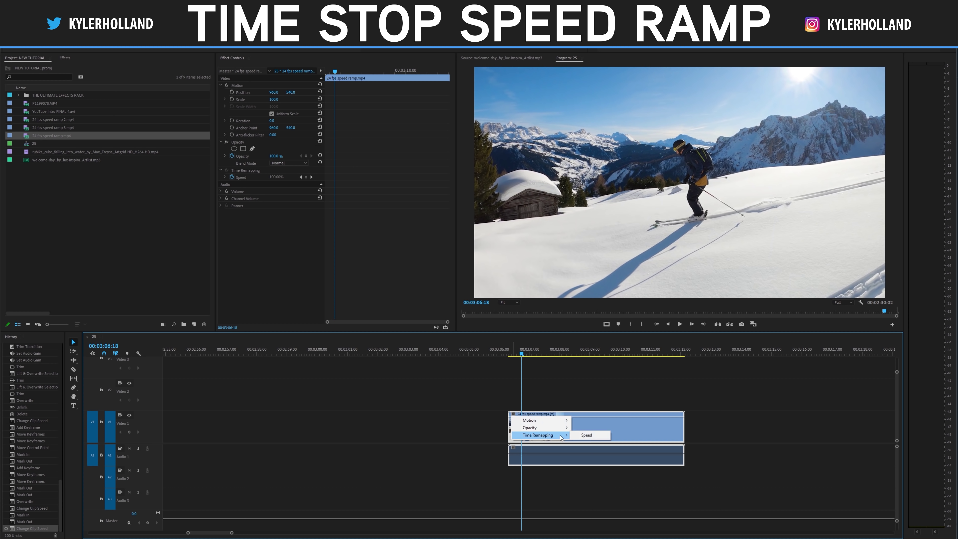
left_click(586, 434)
Add two speed keyframes to the skier clip, at 00:03:07:06 and 00:03:07:11
left_click_drag(520, 353, 536, 355)
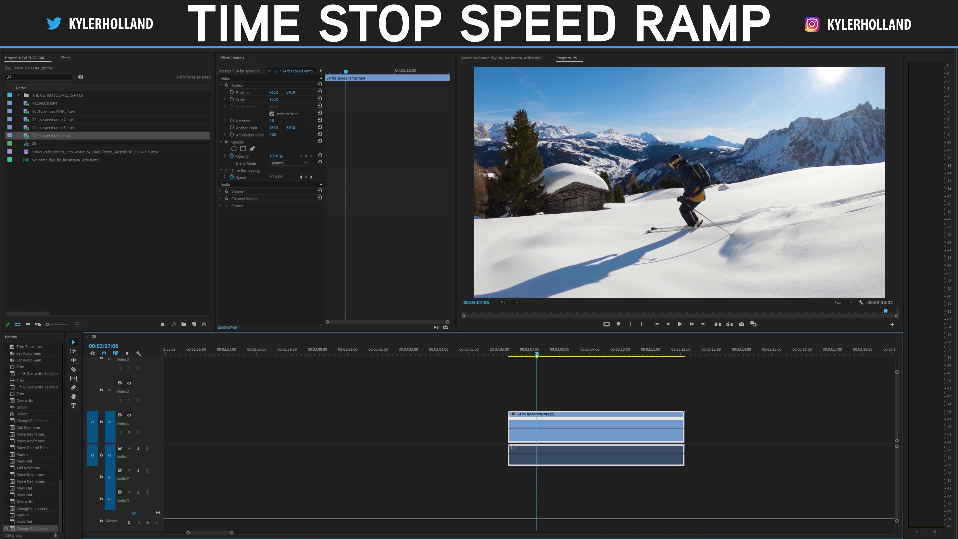
left_click(538, 430, "ctrl")
left_click_drag(538, 354, 543, 354)
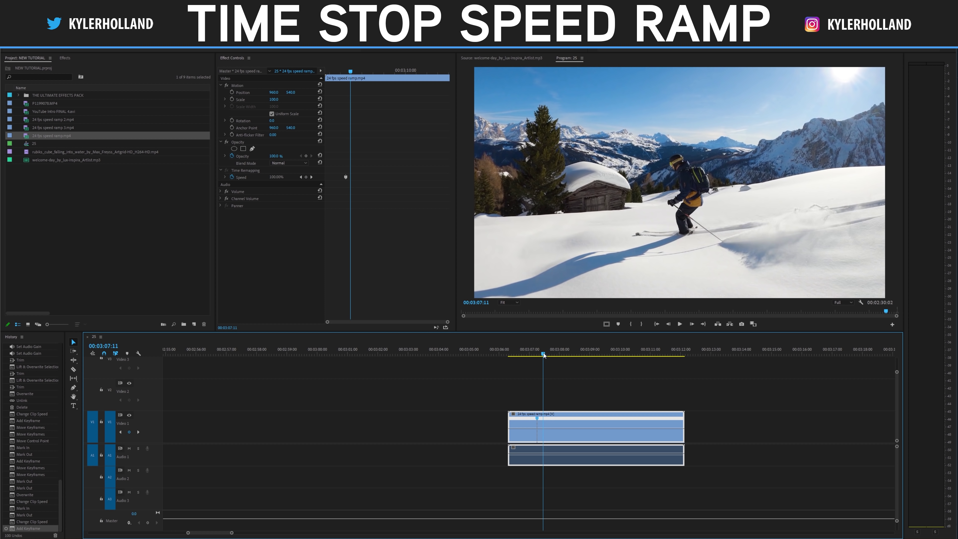
left_click(545, 430, "ctrl")
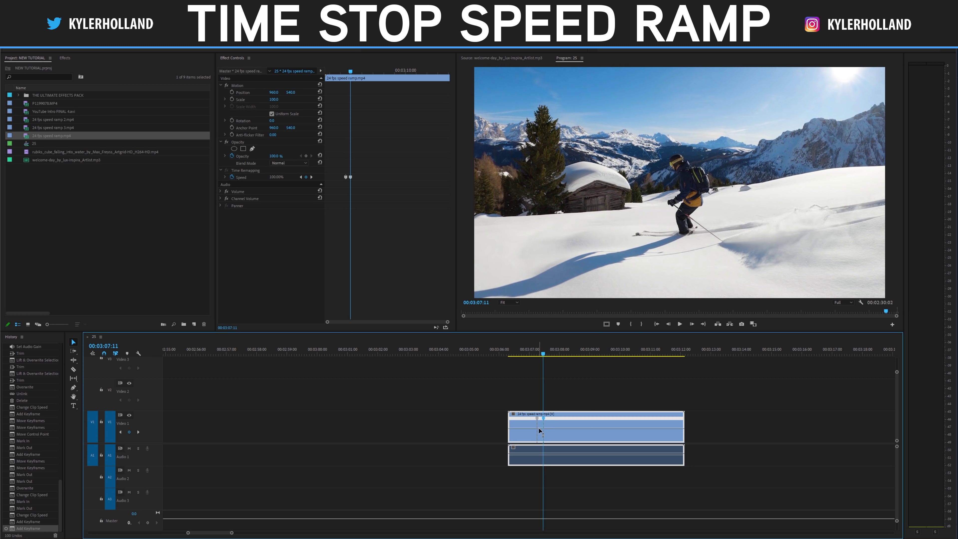
Lower the skier clip's speed between the two keyframes to 1%
left_click_drag(539, 431, 541, 442)
scroll(646, 446, "down", 5)
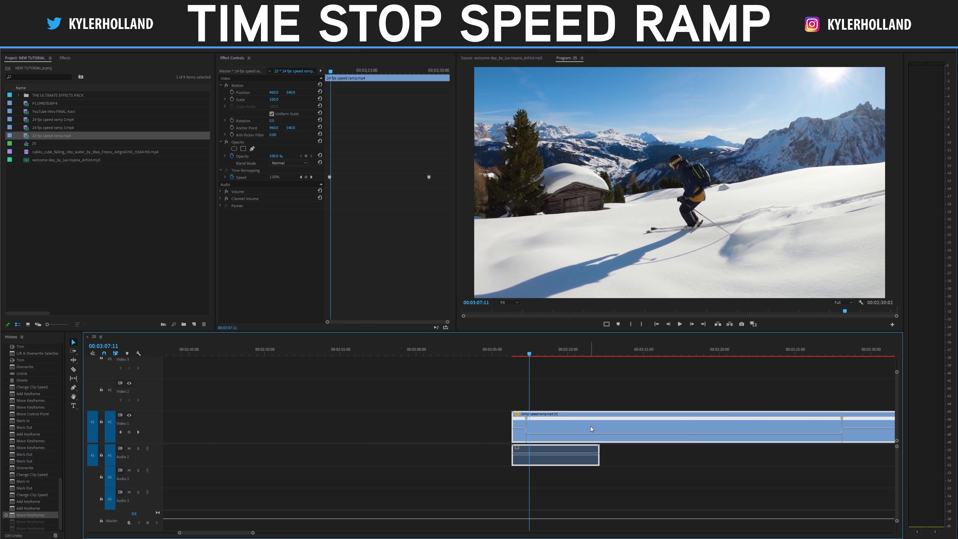
key("minus")
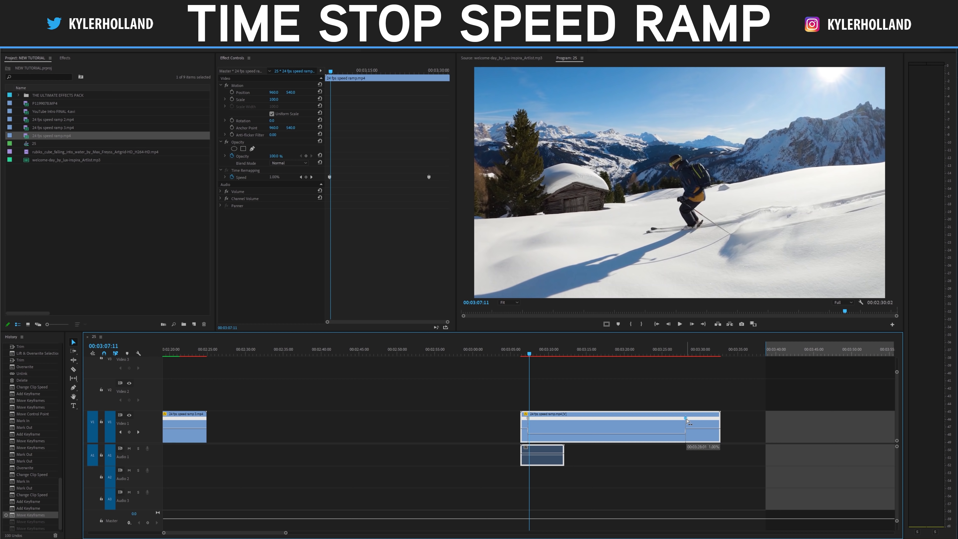
Split both speed keyframes into gradual ramps and move the second one earlier, to about 00:03:09:10, to shorten the slow section
scroll(562, 425, "up", 5)
left_click_drag(523, 423, 540, 433)
left_click_drag(660, 420, 675, 420)
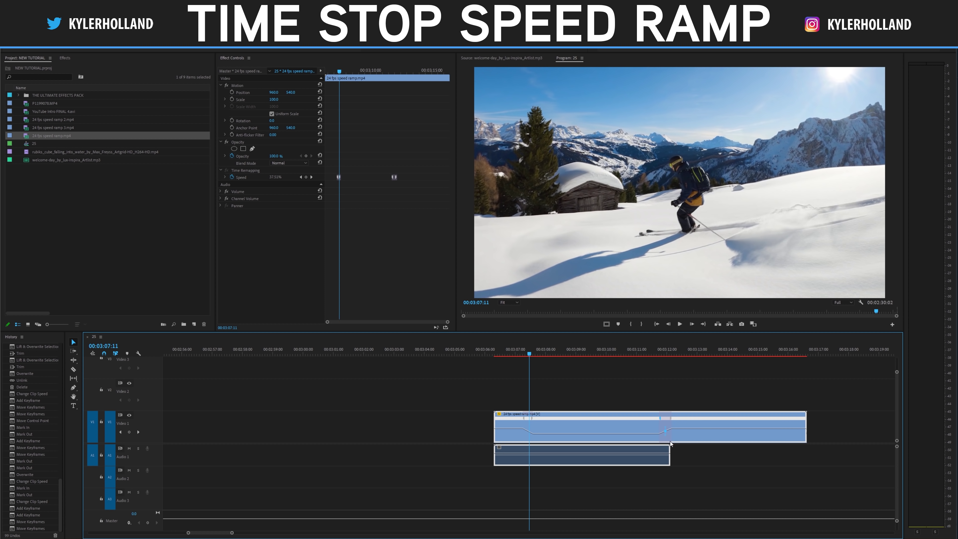
left_click_drag(662, 424, 588, 426)
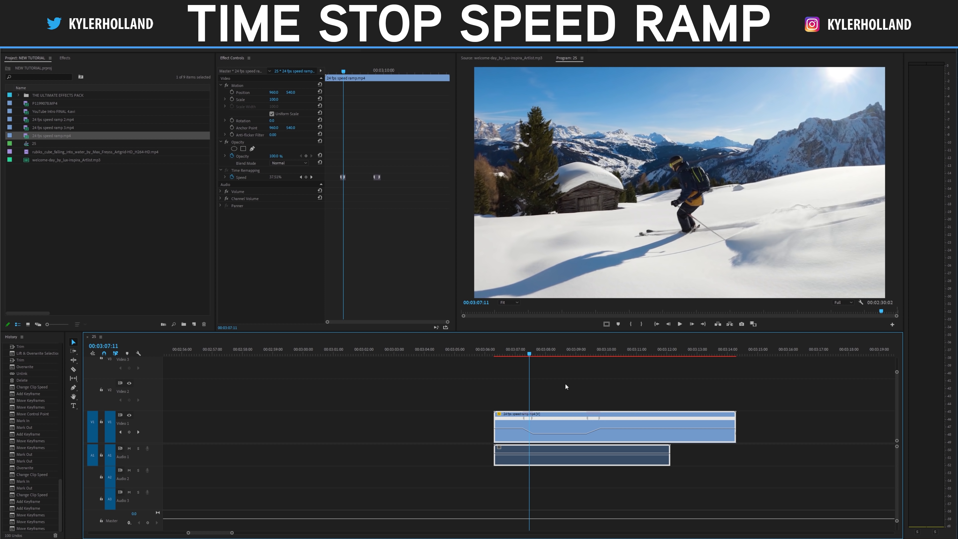
Mark the skier's speed ramp from about 00:03:06:15 to 00:03:10:08 and render the marked range
left_click(511, 354)
key("space")
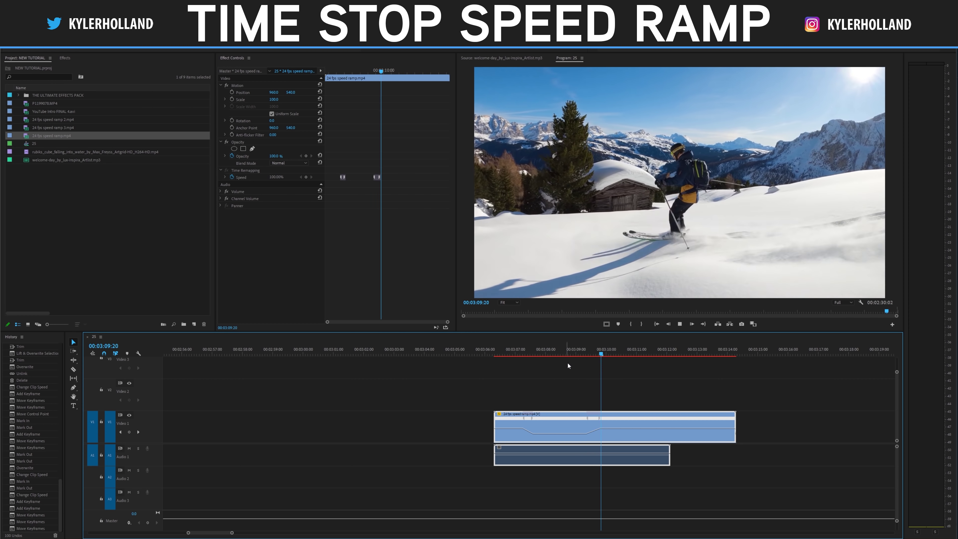
left_click_drag(600, 354, 504, 355)
key("i")
left_click_drag(602, 354, 615, 355)
key("o")
left_click(39, 45)
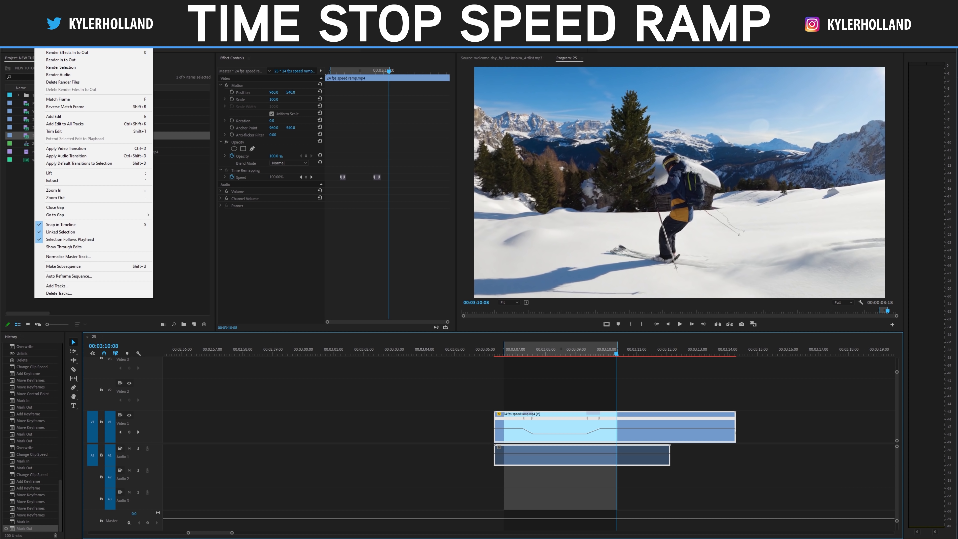
left_click(55, 60)
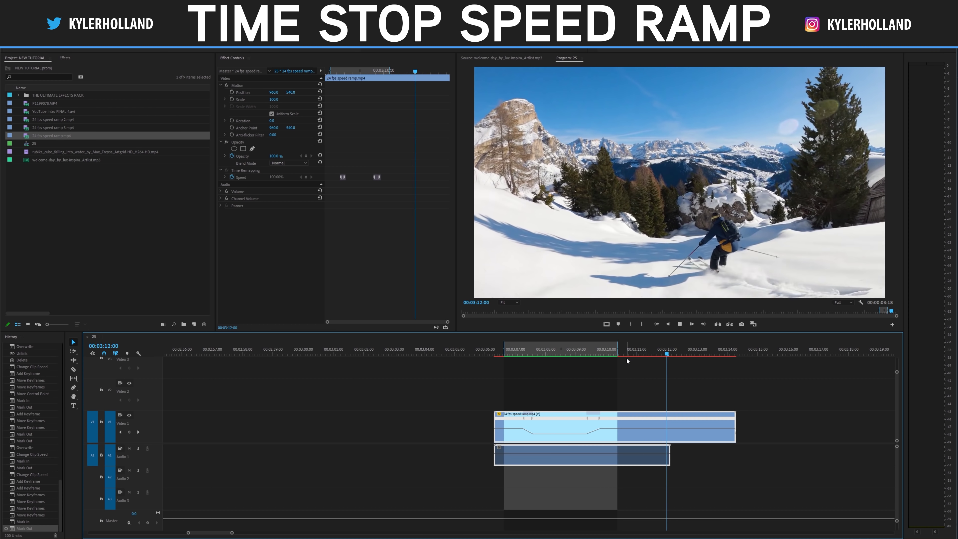
Play the rendered skier ramp from just before the slowdown to check both speed transitions
left_click_drag(607, 354, 595, 353)
key("space")
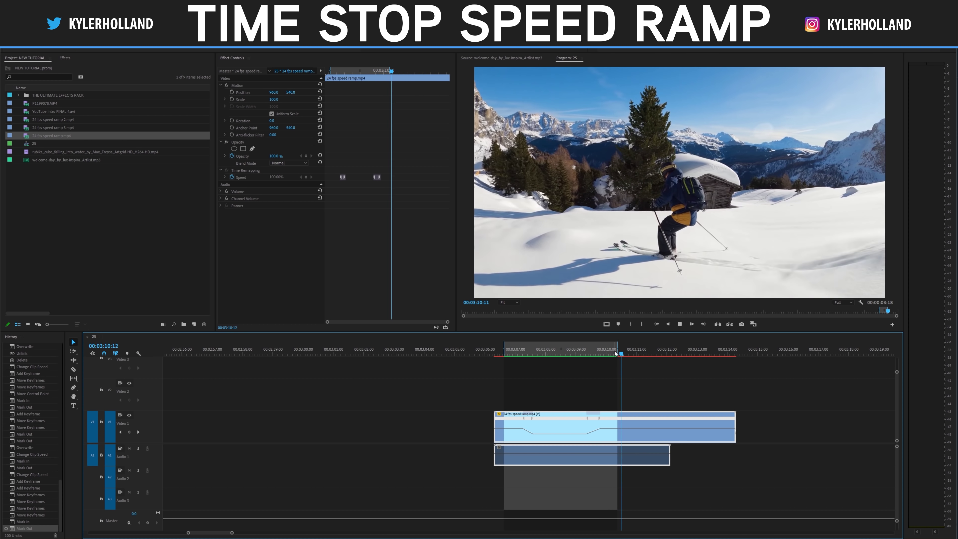
left_click_drag(652, 354, 504, 357)
key("space")
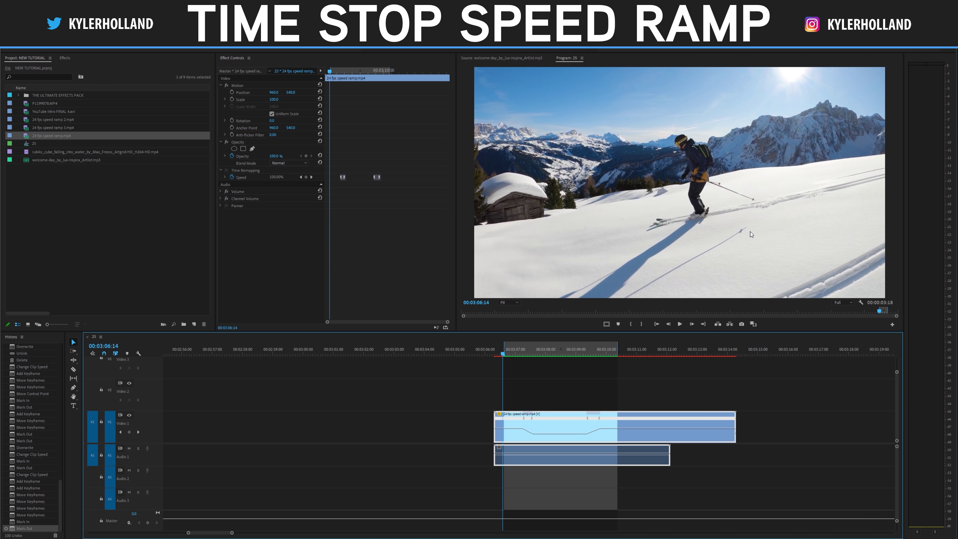
key("space")
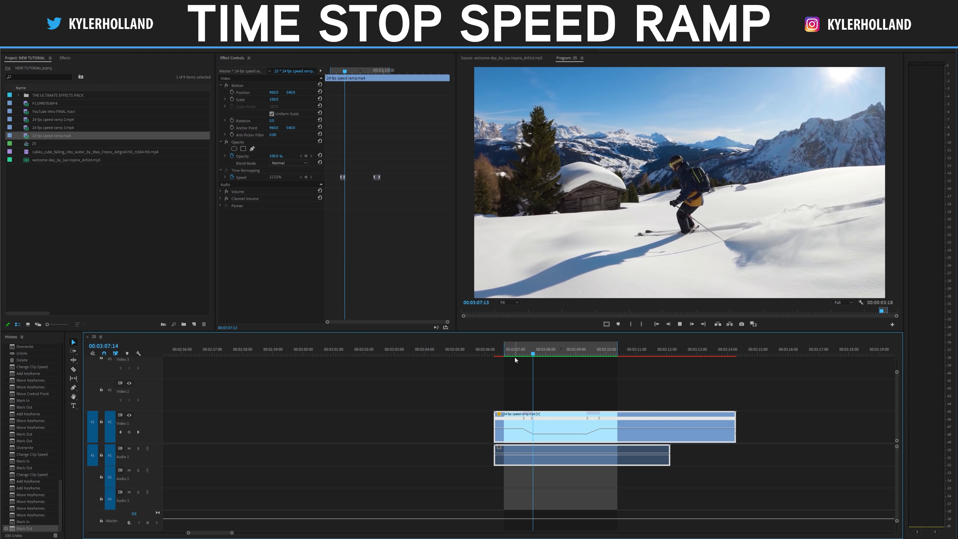
Go to the edited montage earlier in the timeline and play the Rubik's cube clip full screen, pausing as the time stop begins
key("minus")
key("minus")
key("minus")
key("minus")
key("minus")
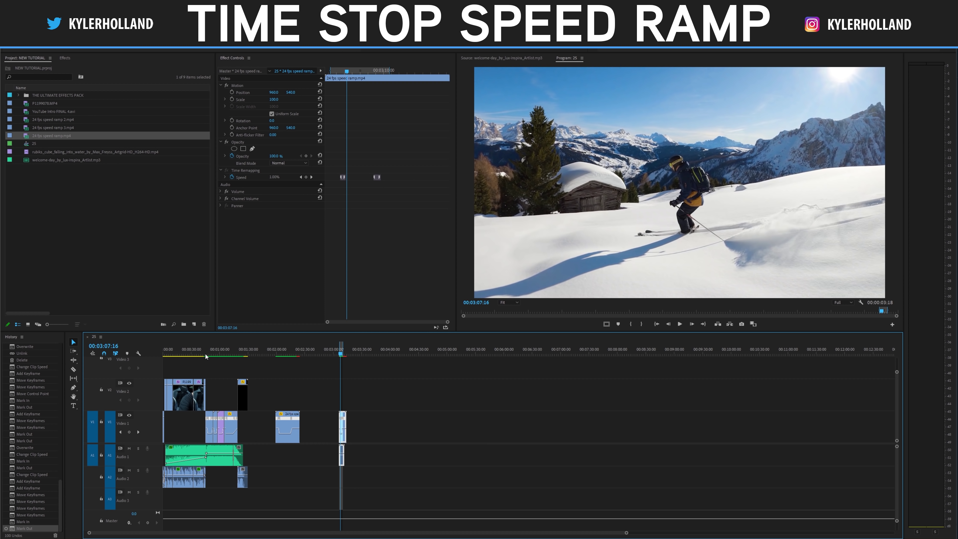
left_click(205, 353)
key("equal")
key("equal")
key("equal")
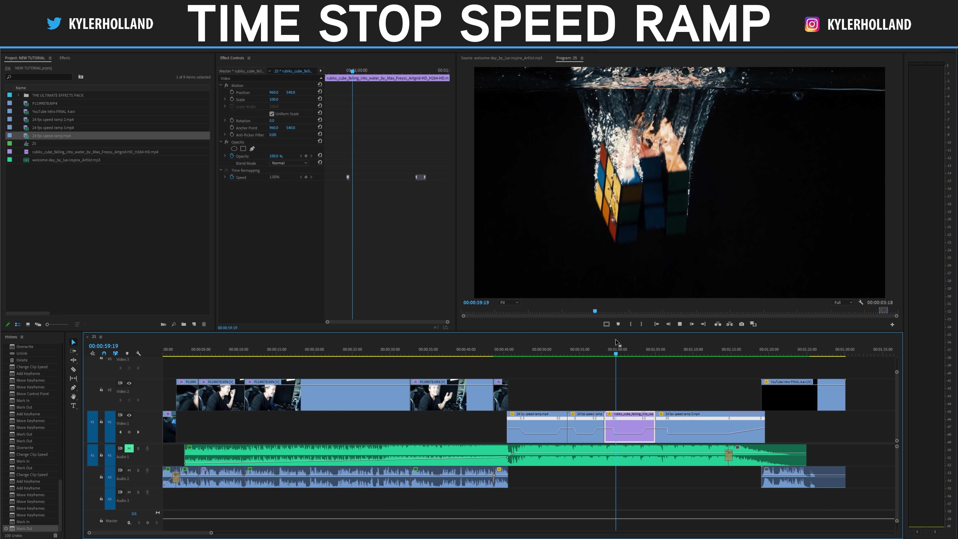
key("space")
left_click_drag(624, 352, 611, 353)
key("grave")
key("space")
Step frame by frame through the Rubik's cube slowdown, from about 00:00:59:11 to 00:01:01:00, and examine the generated in-between frames
key("Right")
key("Right")
key("Right")
key("Right")
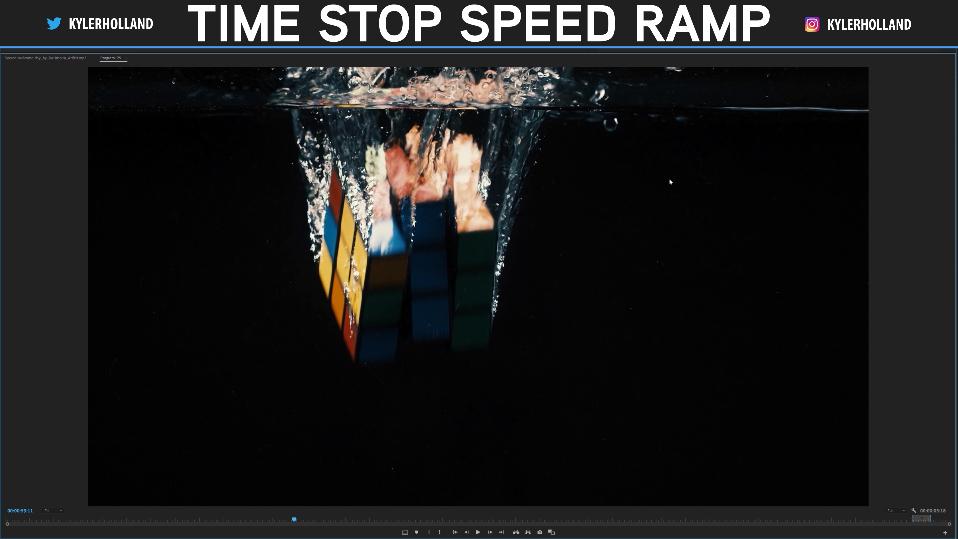
key("Right")
key("Left")
key("Right")
key("Left")
key("Right")
key("Left")
key("Right")
key("Right")
key("Right")
key("Right")
key("Right")
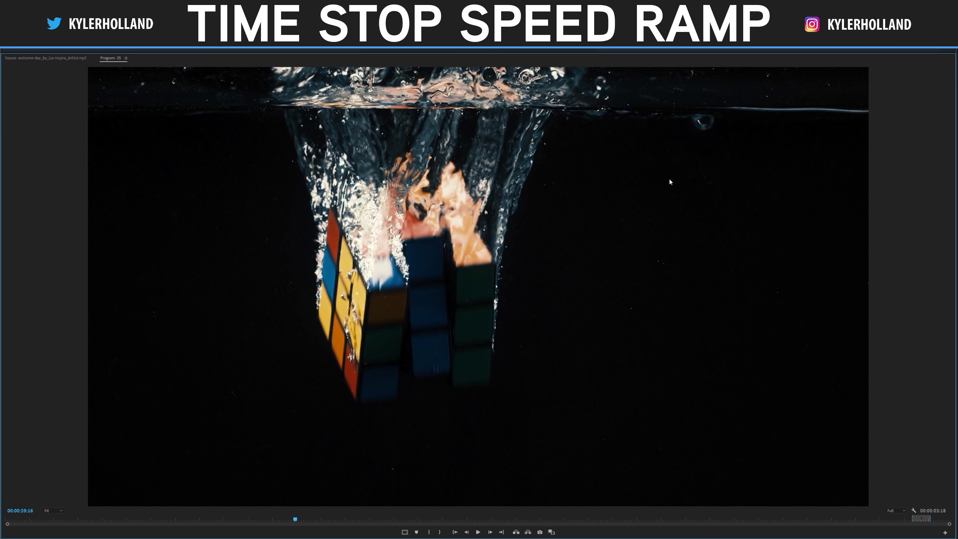
key("Left")
key("Left")
key("Right")
key("Right")
key("Right")
key("Right")
key("Right")
key("Right")
key("Right")
key("Right")
key("Right")
key("Right")
key("Right")
key("Right")
key("Right")
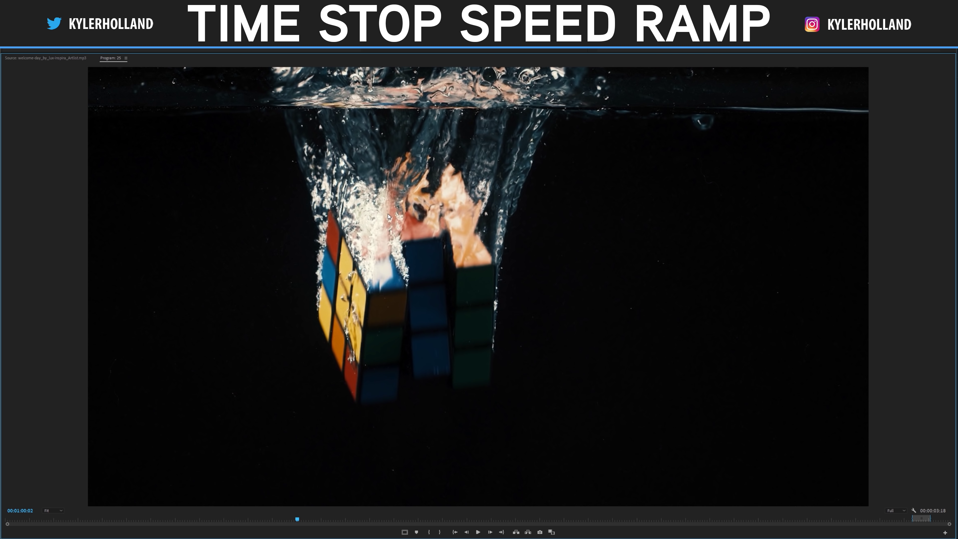
key("Right")
key("Right")
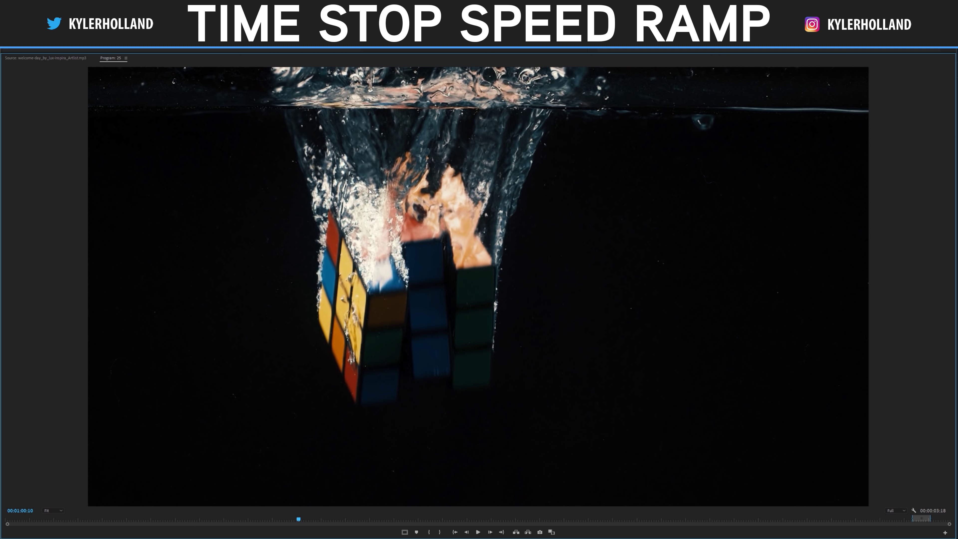
key("Right")
key("Right")
key("Right")
key("space")
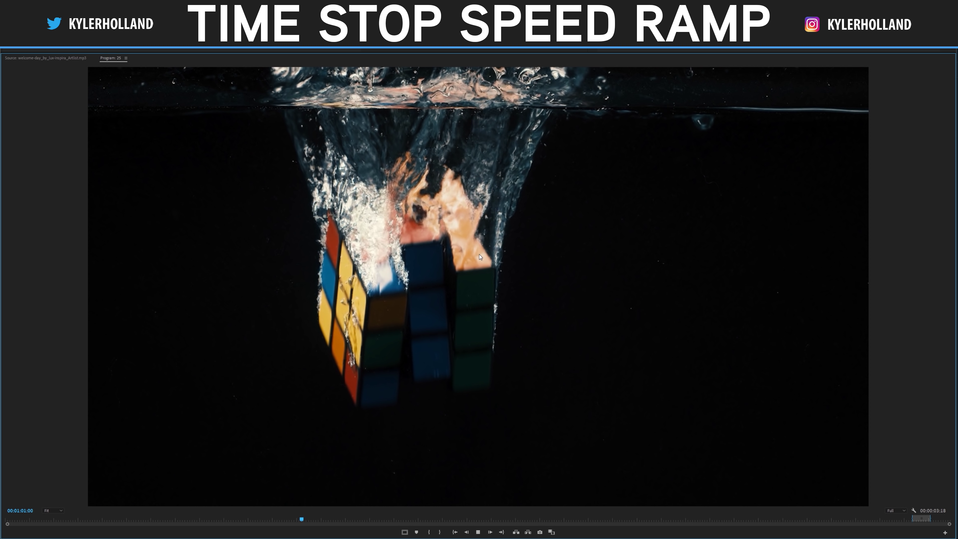
Restore the normal layout, stop playback at 00:01:03:14 and deselect the clip
key("grave")
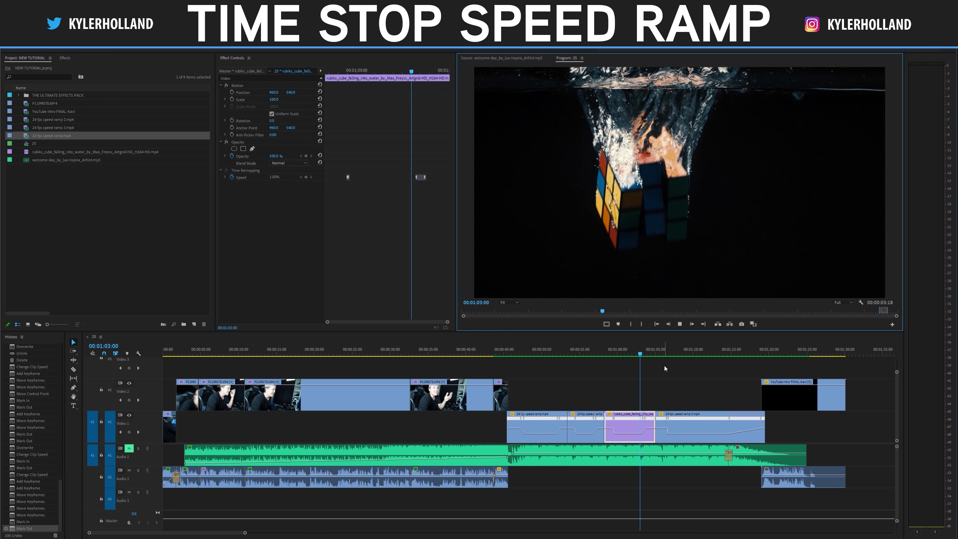
key("space")
left_click(661, 376)
key("minus")
key("minus")
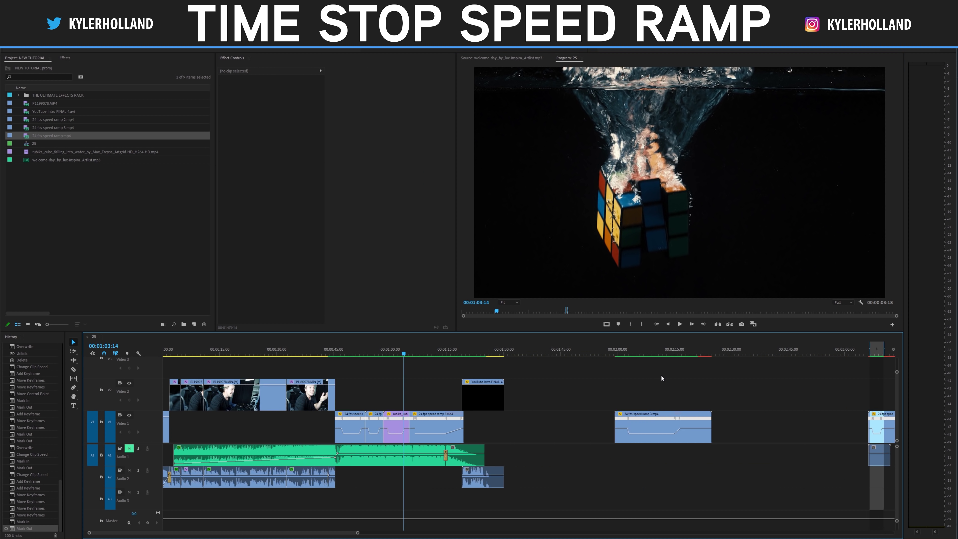